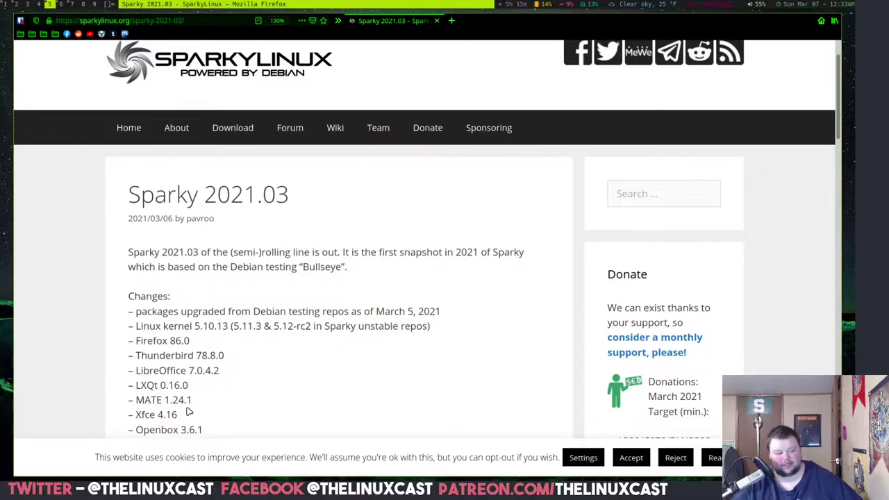
- Highlight the KDE Plasma 5.20.5 edition line and the VLC and Calamares version numbers
scroll(189, 411, "down", 3)
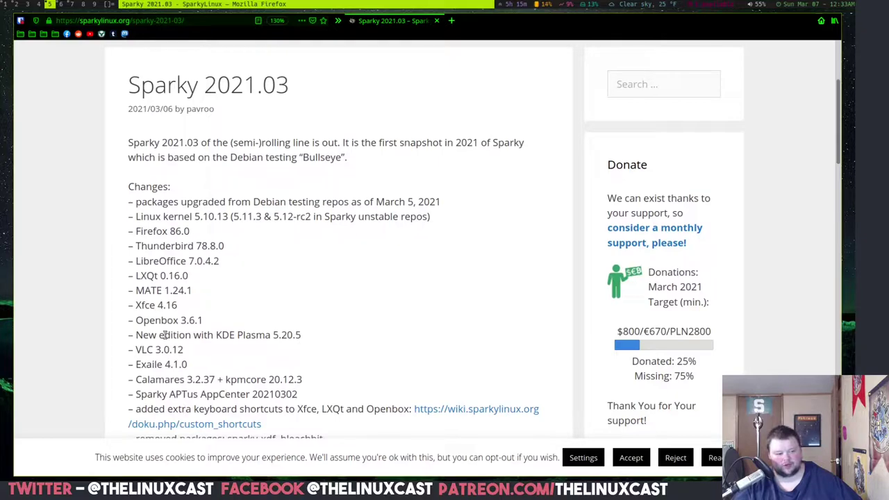
left_click_drag(154, 335, 302, 335)
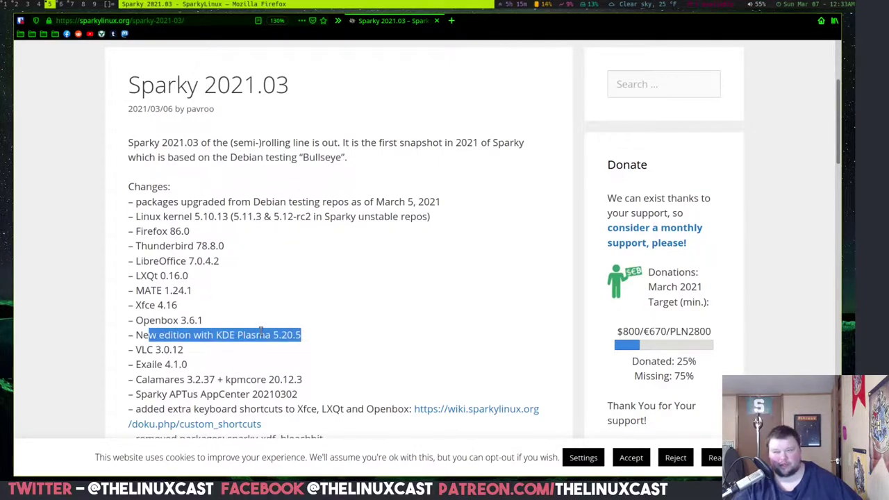
left_click_drag(155, 349, 179, 350)
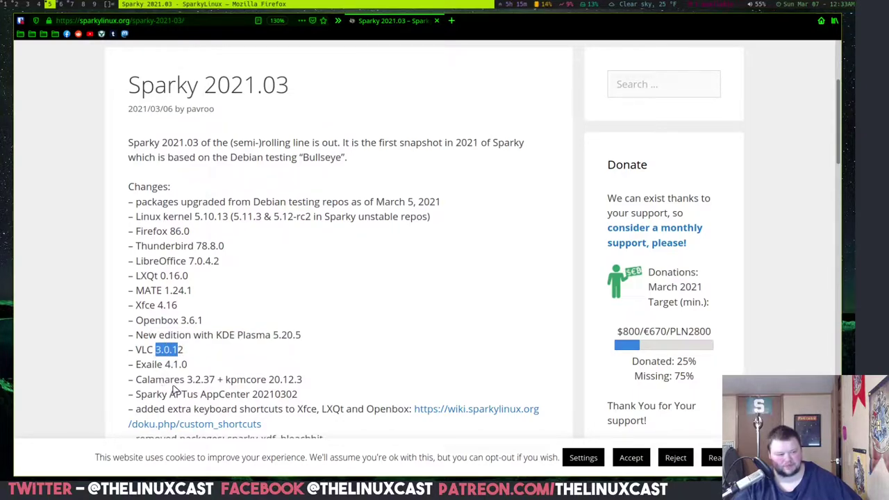
left_click_drag(192, 380, 215, 379)
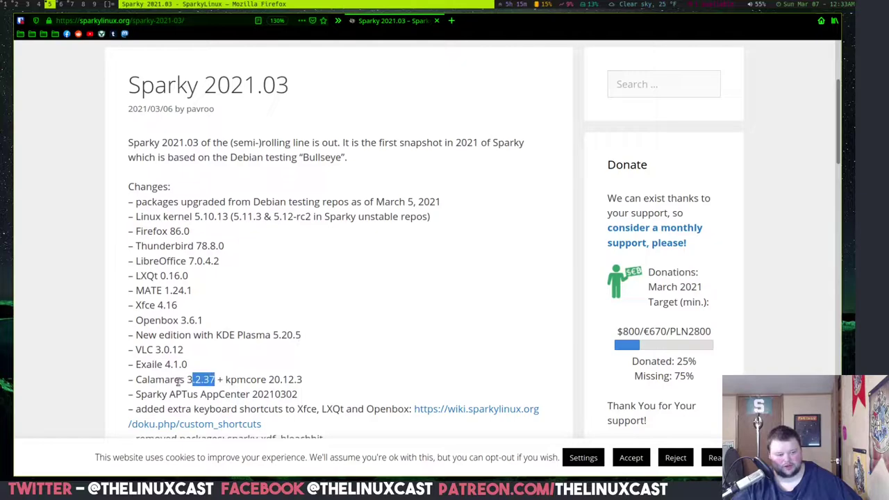
- Finish reading the Changes list and switch to the VirtualBox Manager workspace
scroll(204, 390, "down", 3)
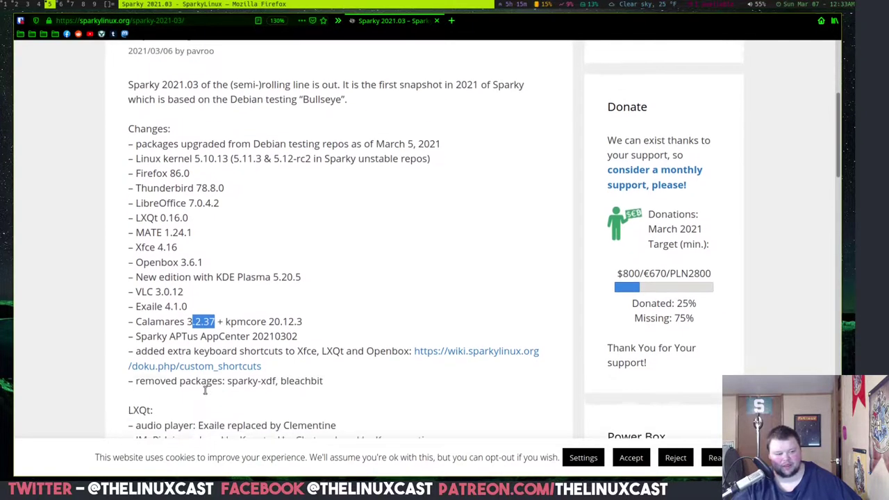
scroll(204, 389, "down", 4)
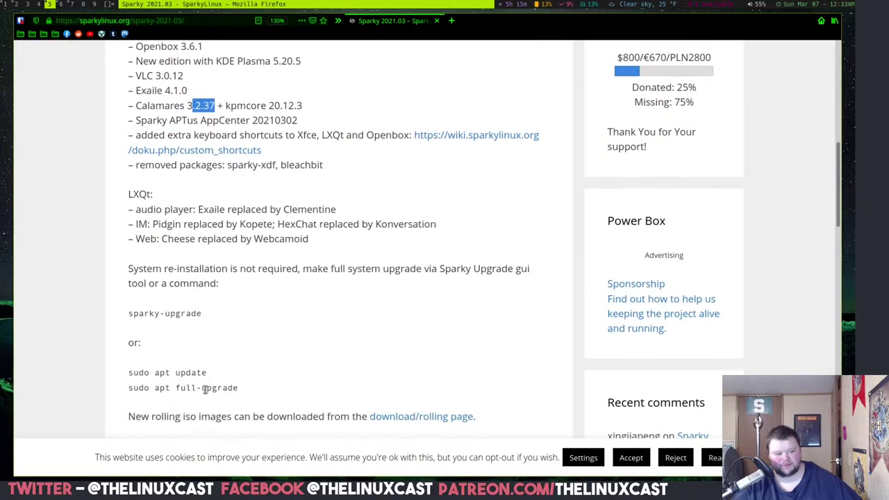
scroll(204, 389, "up", 3)
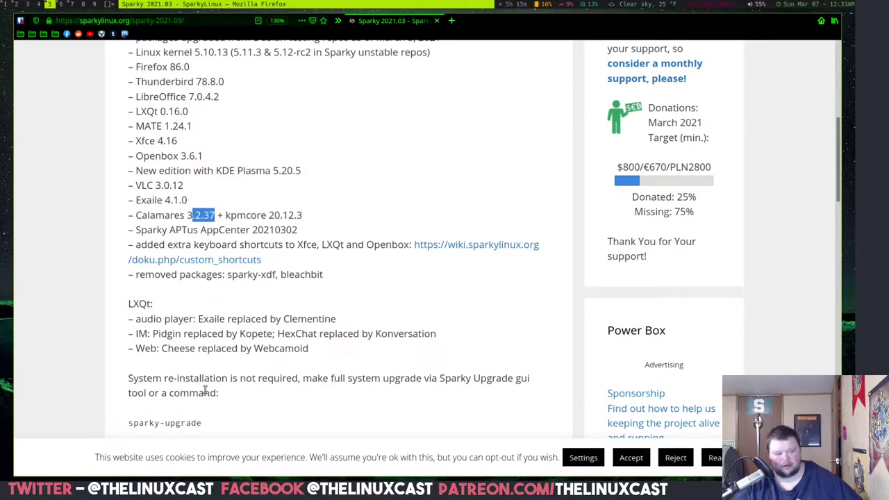
scroll(204, 390, "down", 3)
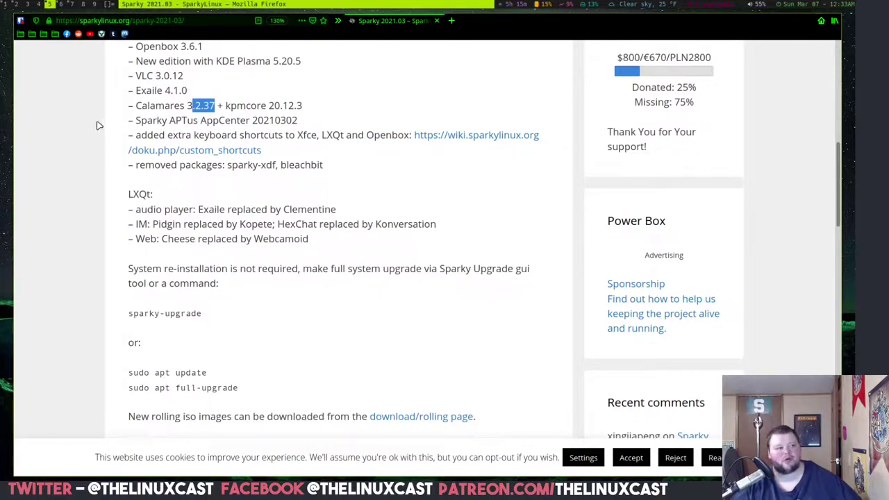
left_click(72, 5)
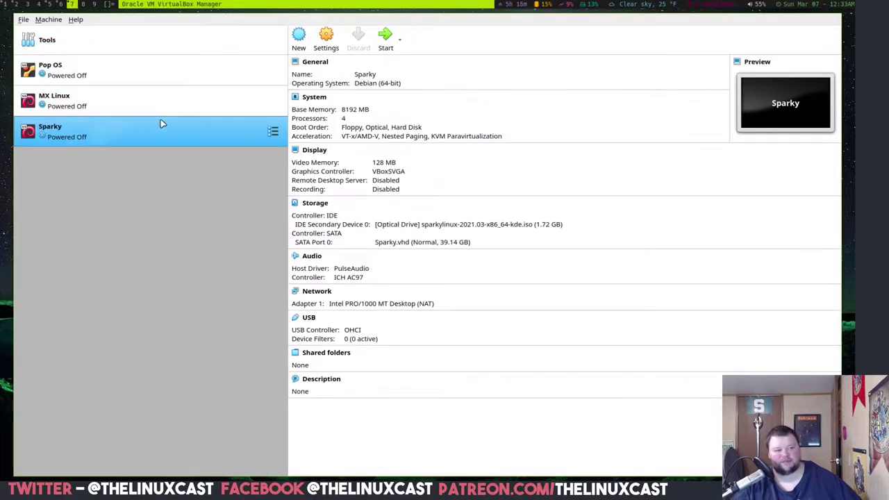
- Start the Sparky virtual machine and switch its window to full-screen
left_click(385, 39)
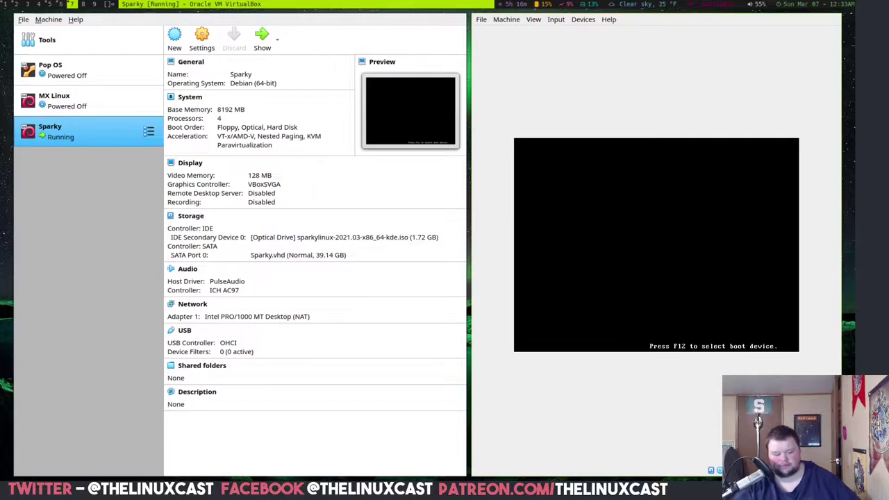
key("Control_R+f")
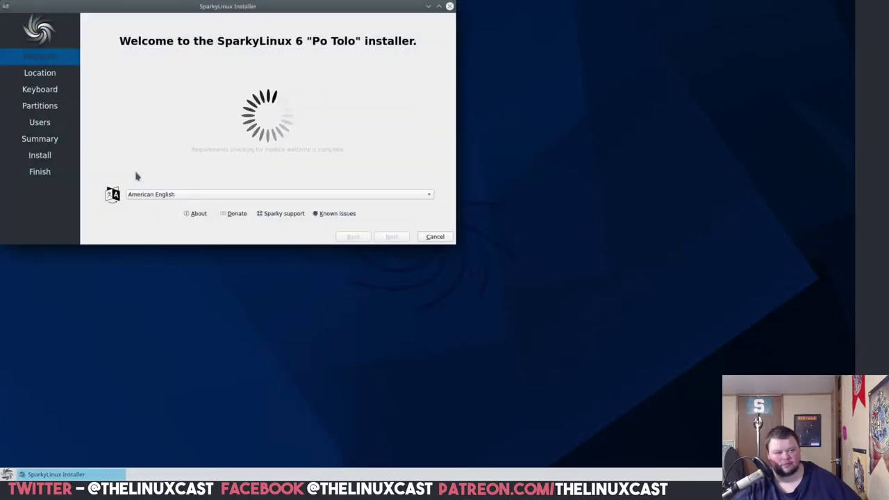
- Centre the installer window and set the timezone to America/Detroit
left_click_drag(269, 7, 477, 107)
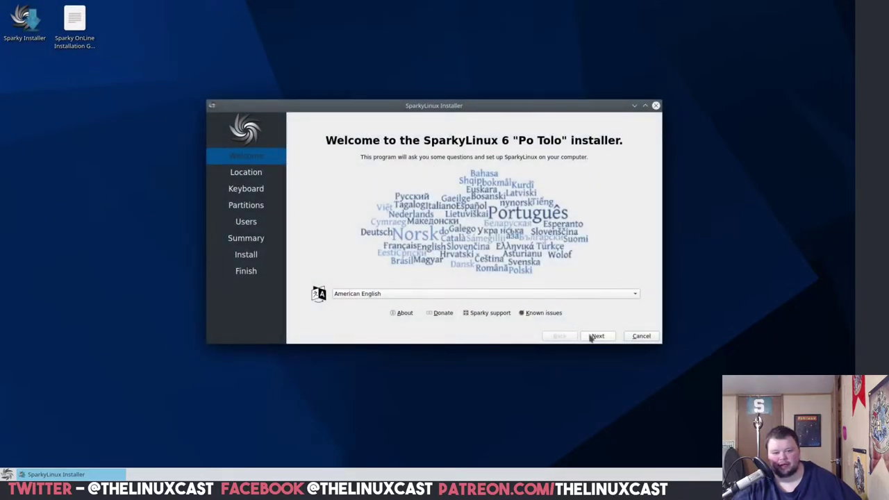
left_click(597, 338)
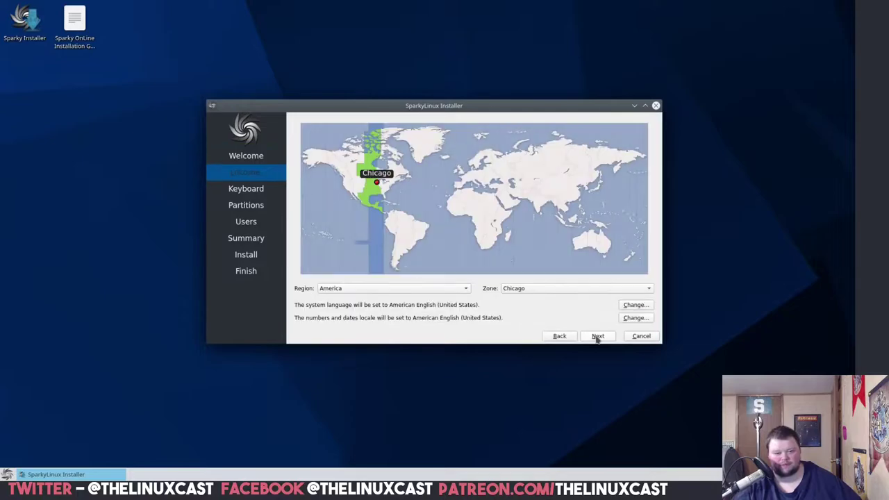
left_click(383, 183)
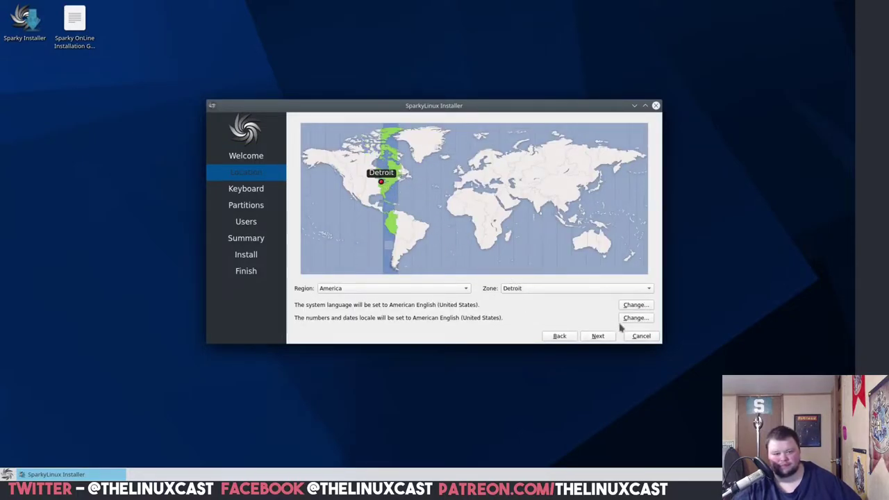
left_click(602, 338)
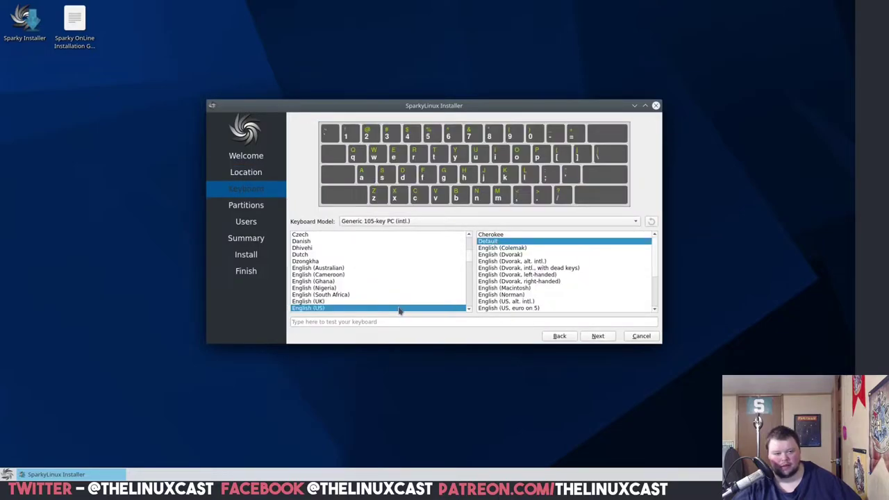
- Keep the default keyboard layout and choose Erase disk with No Swap
left_click(596, 336)
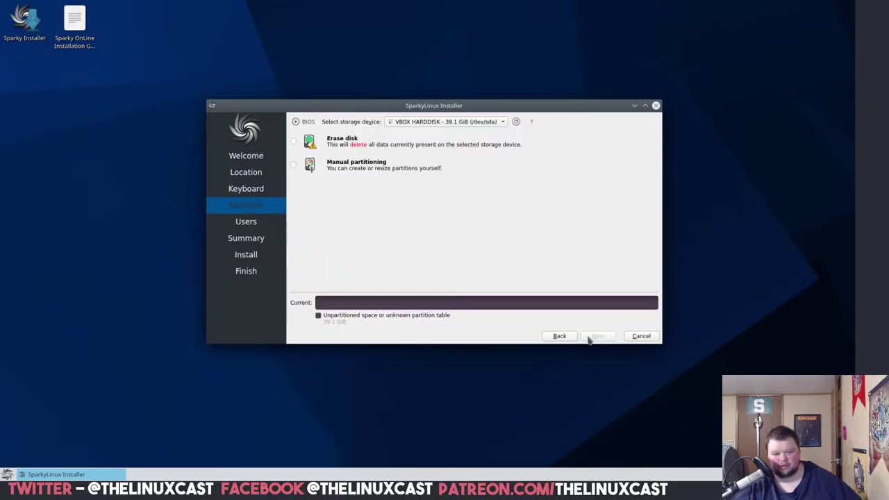
left_click(294, 142)
left_click(353, 165)
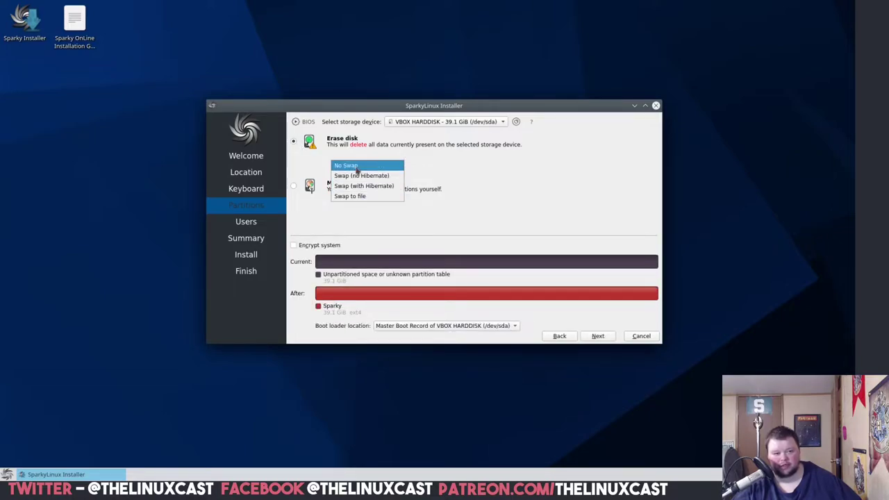
left_click(357, 167)
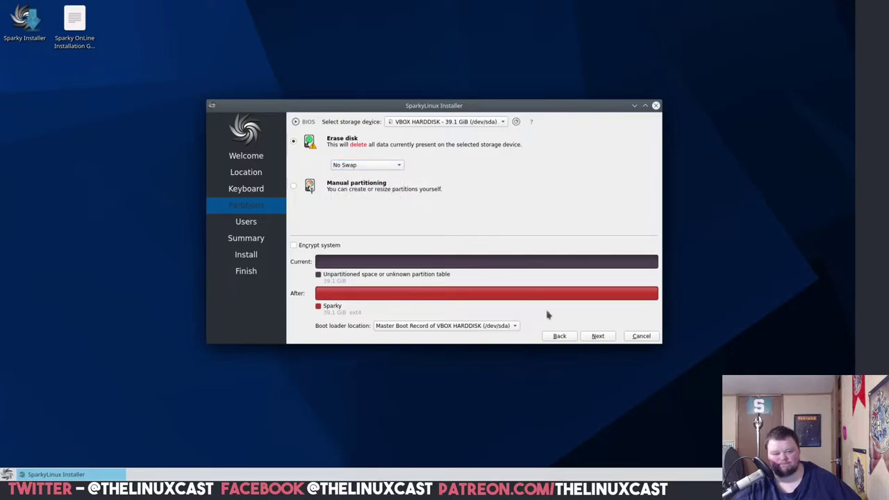
- On the Users page, enter the user's full name and login name
left_click(599, 337)
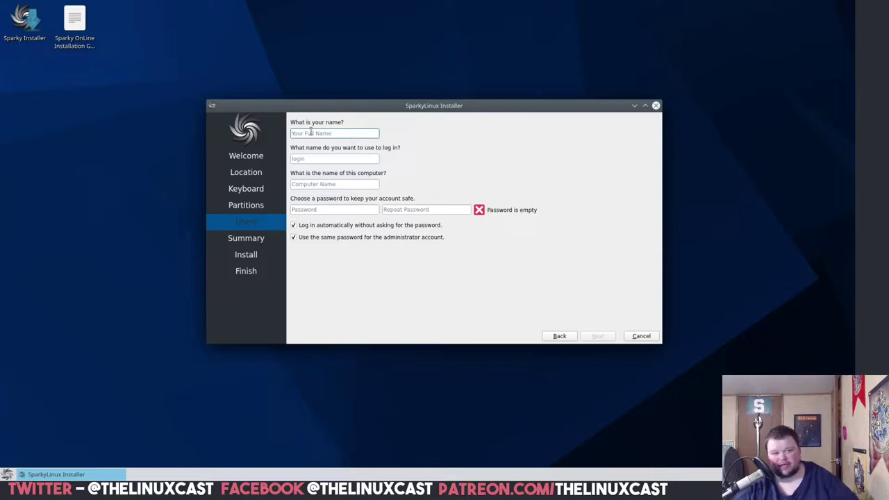
type("M")
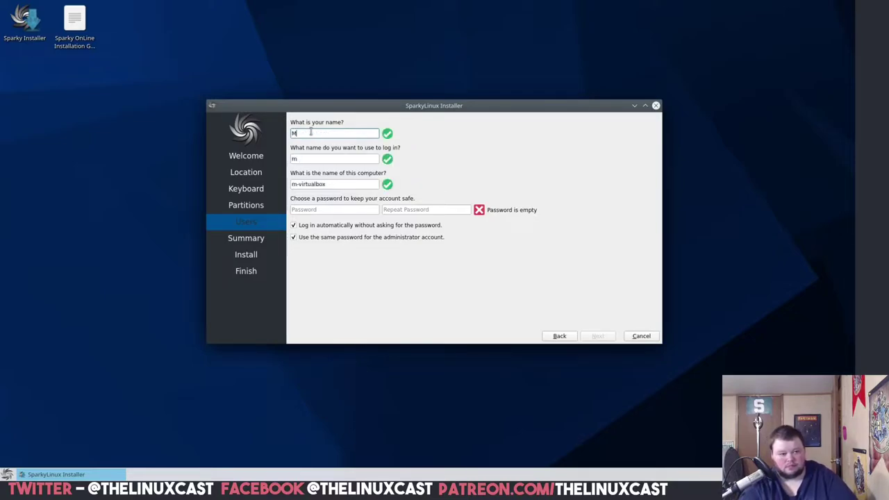
type("atthew Weber")
key("Tab")
type("drmdub")
key("Tab")
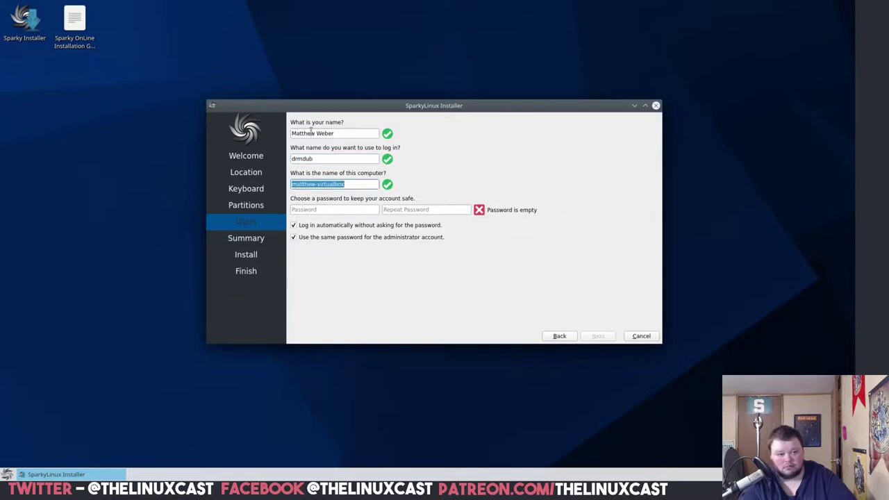
- Name the computer sparky, enter and confirm the password, and turn off automatic login
type("sparky")
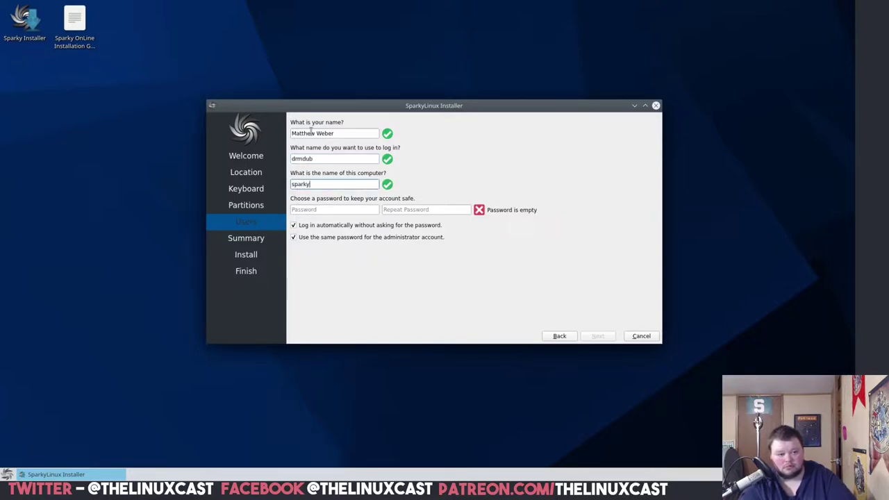
key("Tab")
type("***")
key("Tab")
type("***")
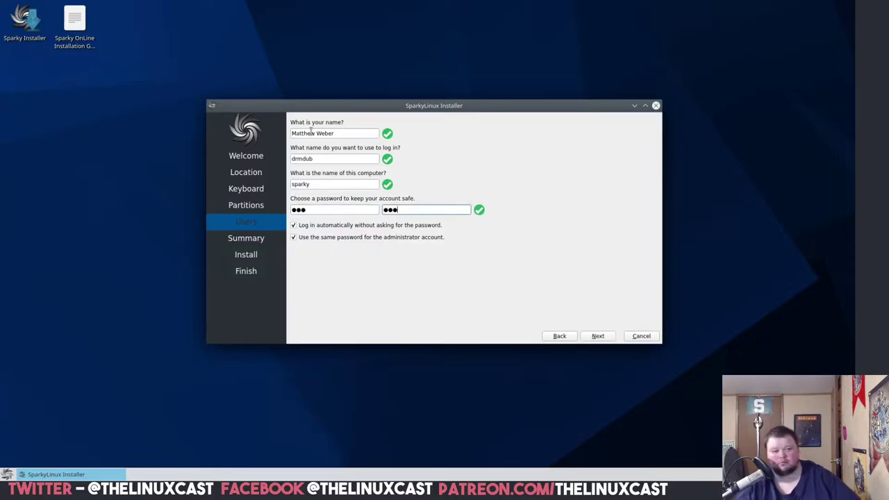
left_click(293, 226)
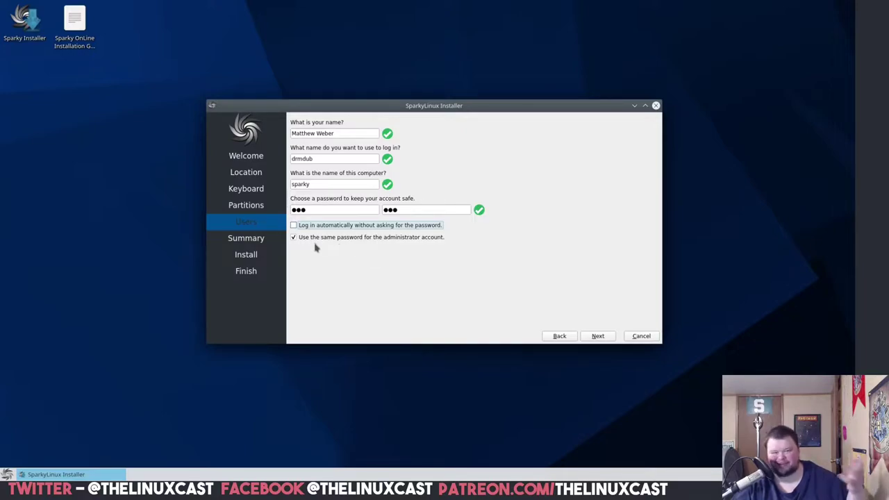
- Review the installation summary and install SparkyLinux 6 "Po Tolo" to the disk
left_click(603, 337)
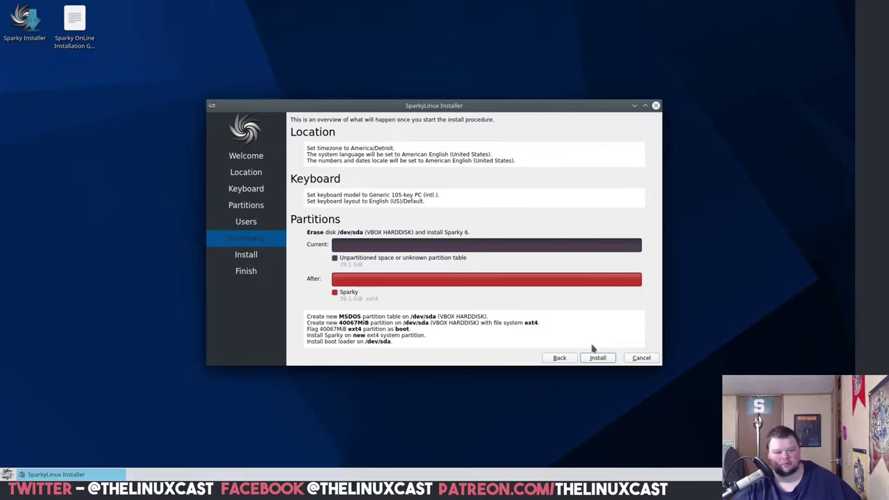
left_click(599, 357)
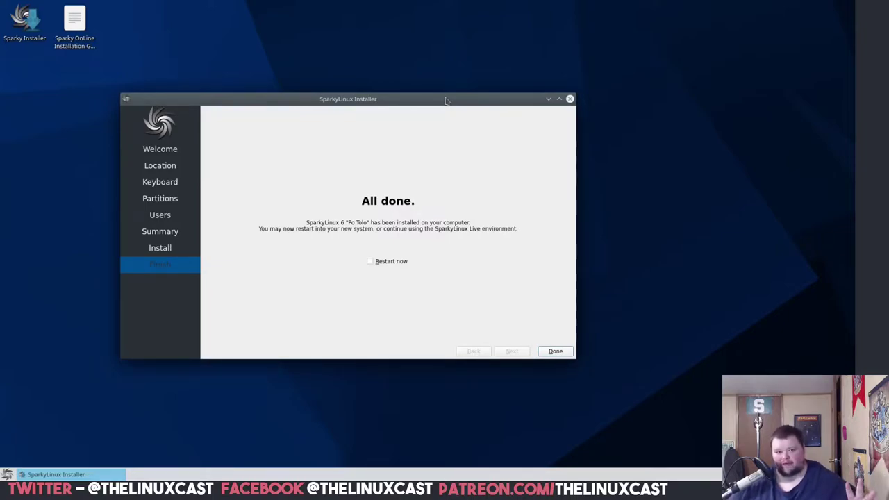
- Tick Restart now so the VM reboots into the installed system
left_click(375, 261)
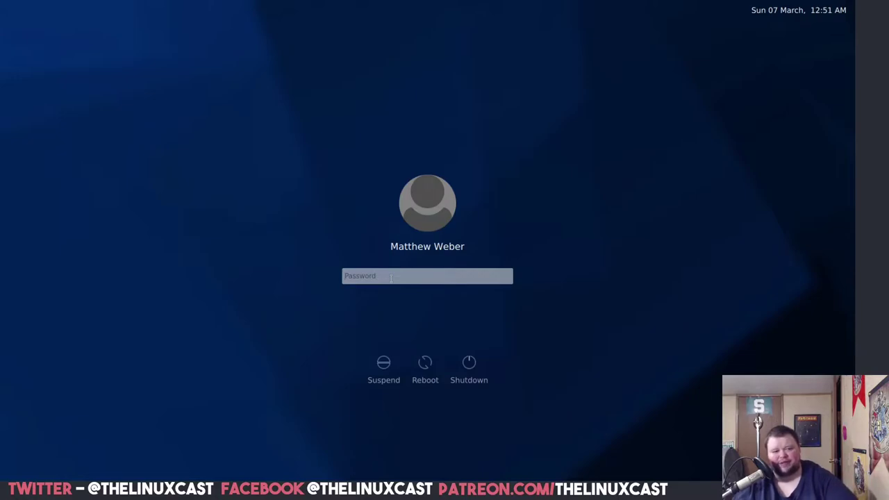
- Log in with the user's password and centre The First Run of Sparky dialog
type("***")
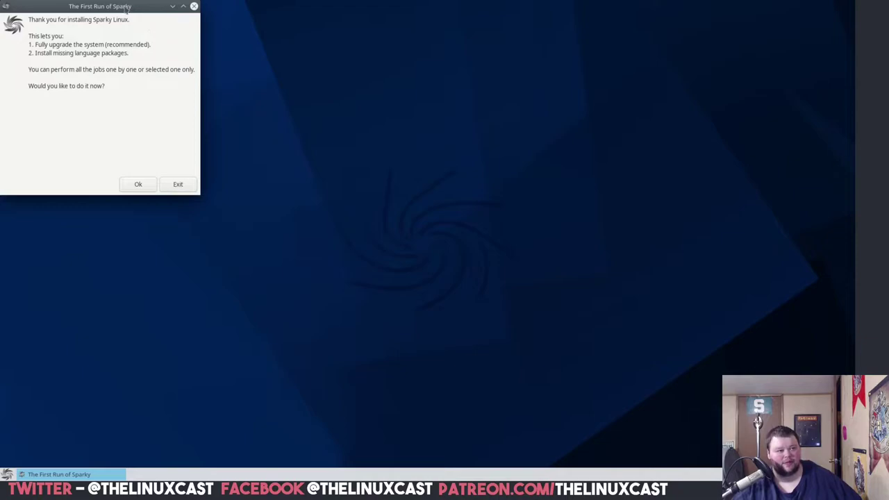
left_click_drag(136, 10, 490, 120)
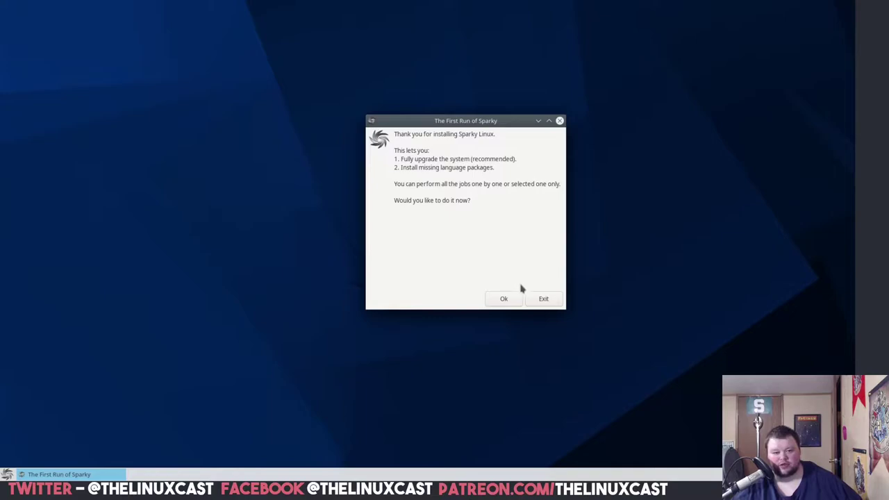
- Run Sparky First Run, authorize it with the password, and confirm the full system upgrade
left_click(503, 300)
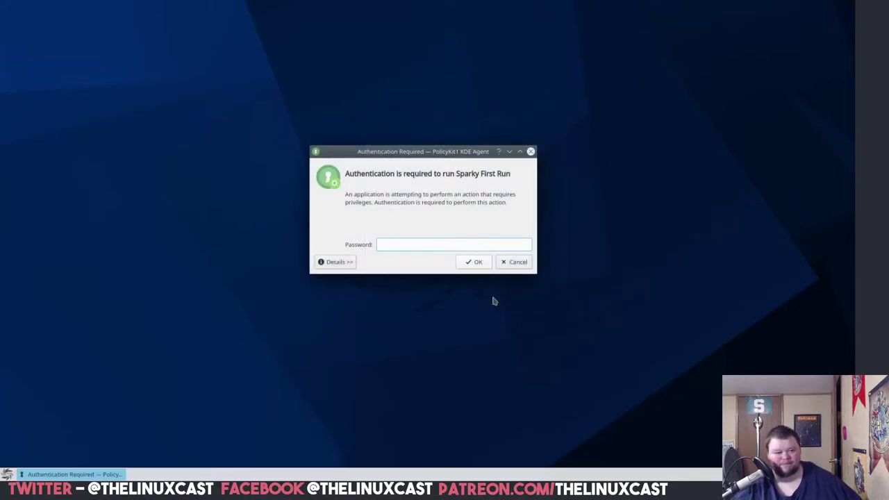
type("p")
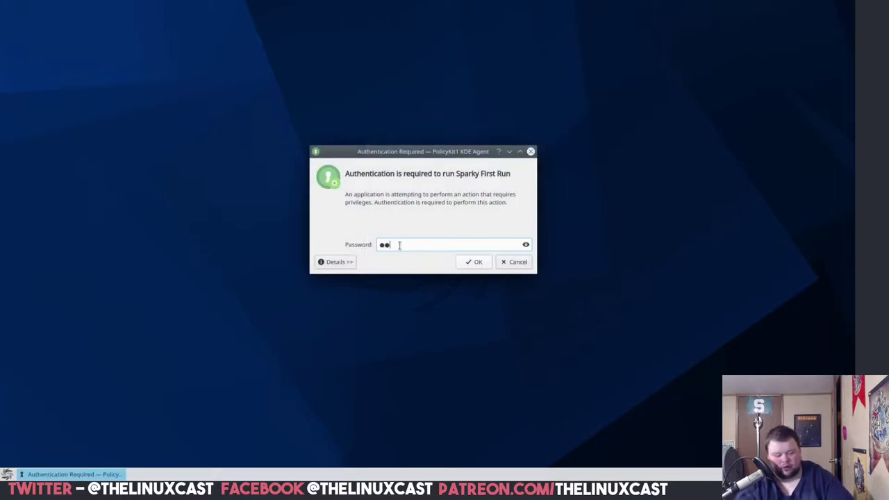
key("Return")
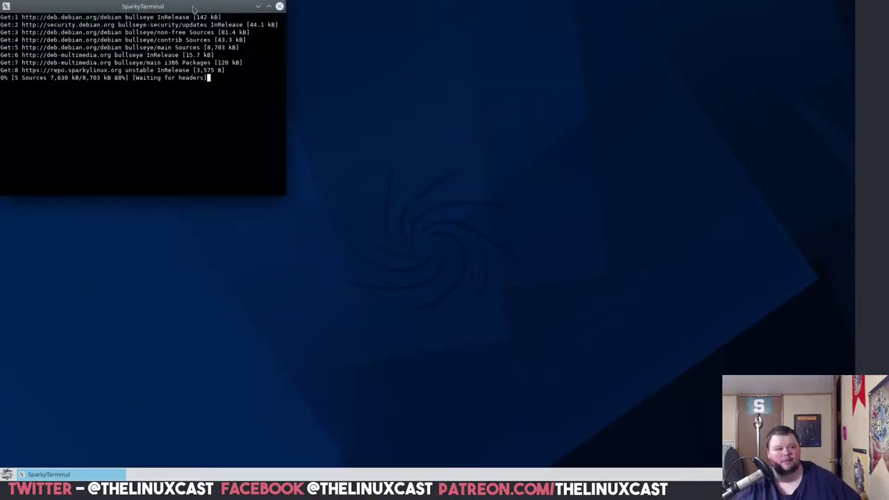
left_click_drag(193, 9, 466, 84)
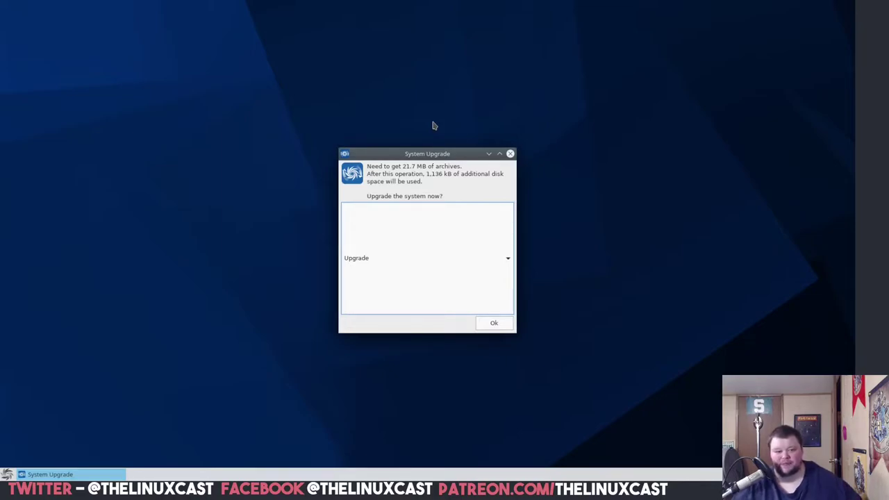
left_click(496, 322)
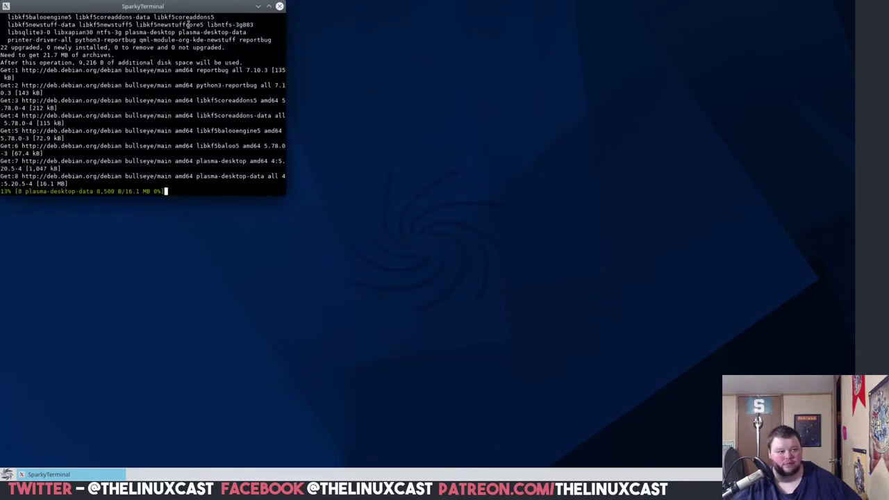
left_click_drag(192, 7, 499, 122)
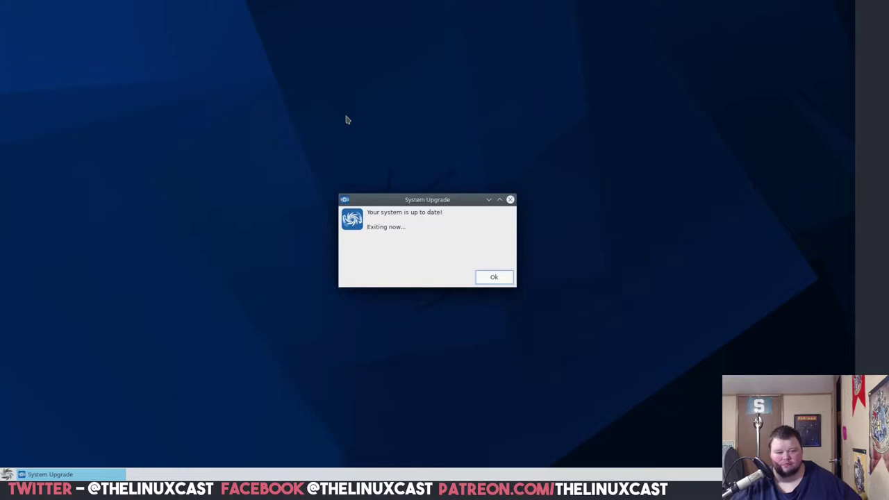
- Dismiss the up-to-date notice, enlarge the APTus Locale dialog, and choose French
left_click(496, 277)
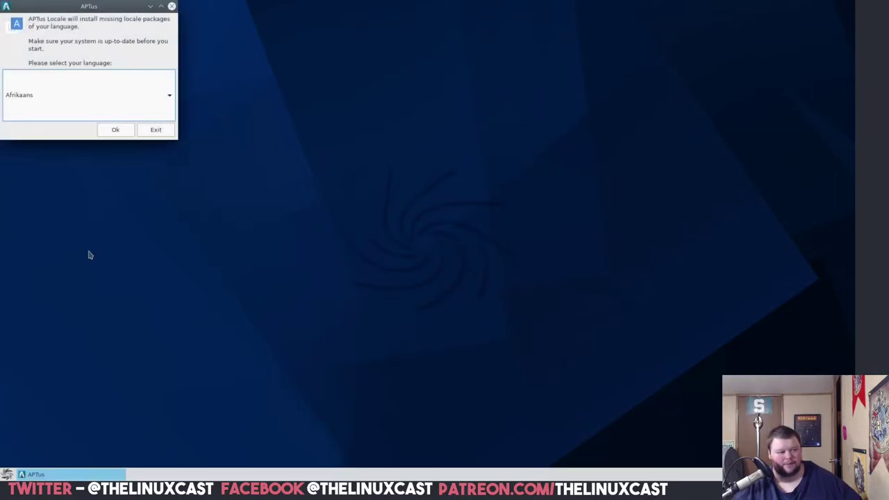
left_click_drag(99, 9, 429, 183)
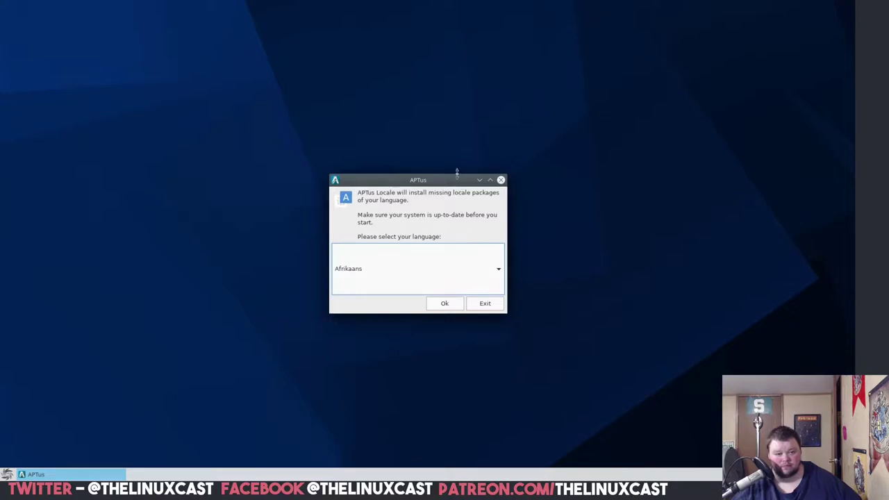
left_click_drag(440, 176, 432, 75)
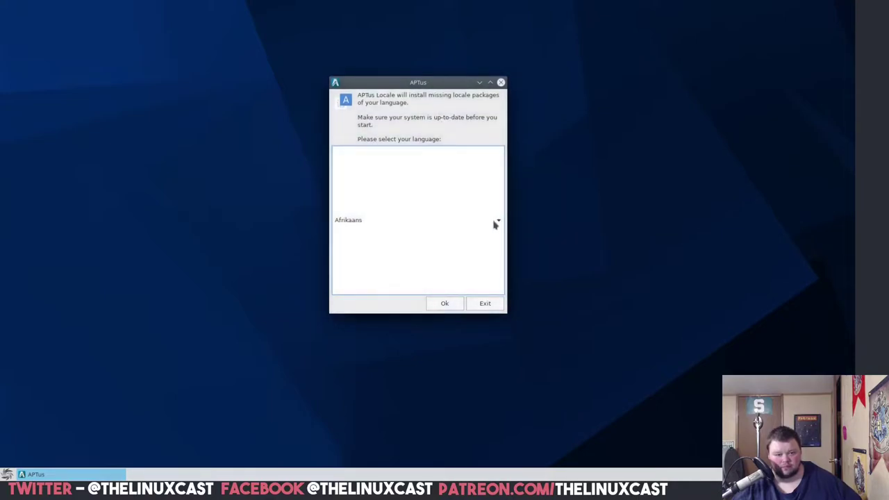
left_click(496, 223)
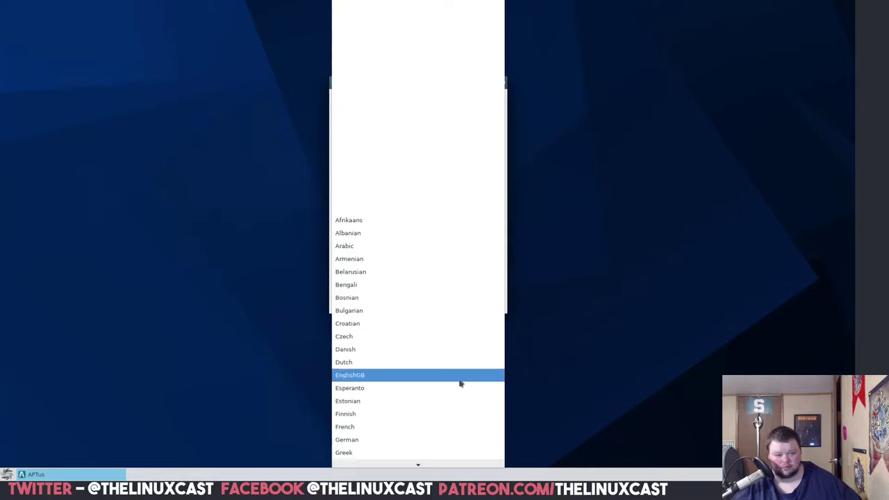
left_click(431, 424)
- Browse the full language list, then exit APTus Locale without installing language packages
left_click(375, 222)
left_click(375, 223)
left_click(375, 224)
mouse_move(391, 465)
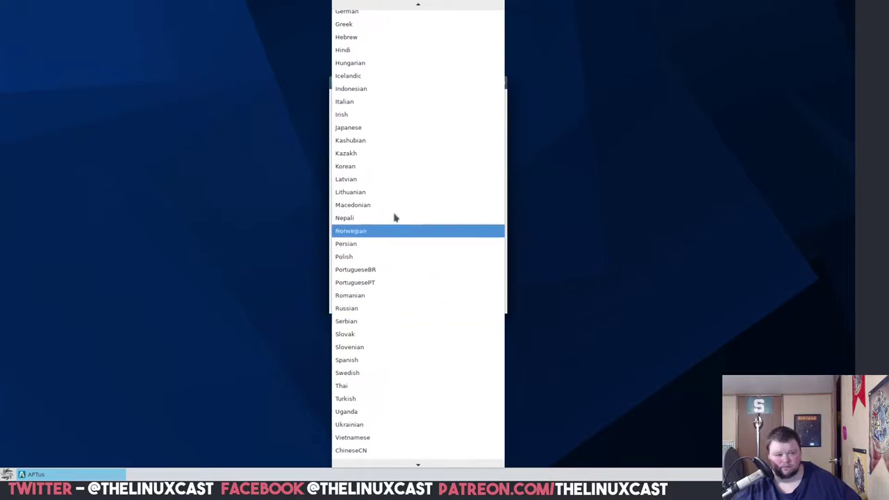
mouse_move(387, 5)
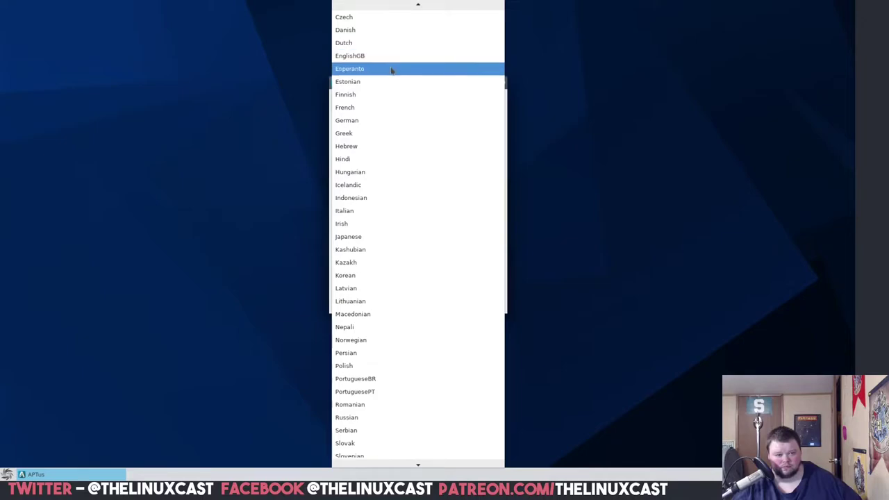
mouse_move(417, 467)
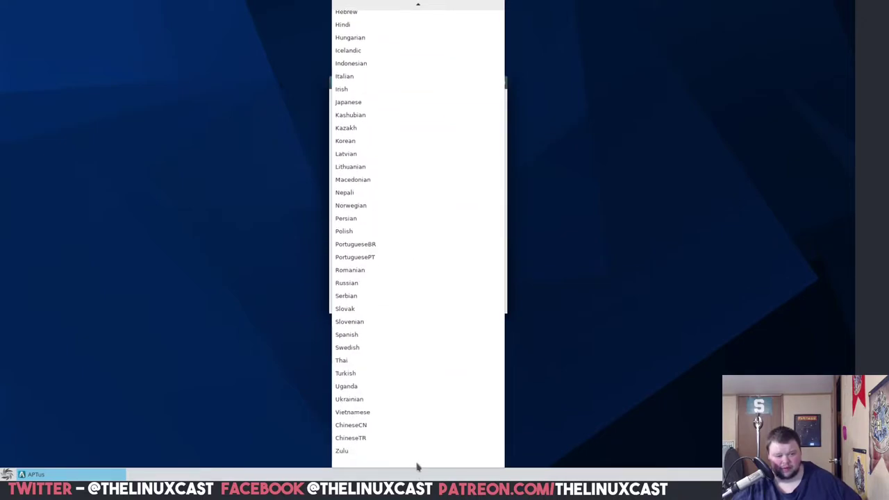
mouse_move(414, 4)
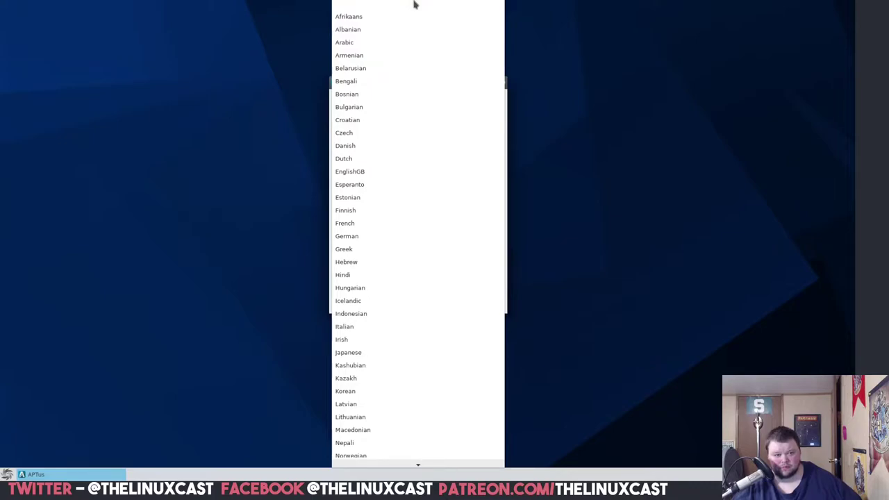
key("Escape")
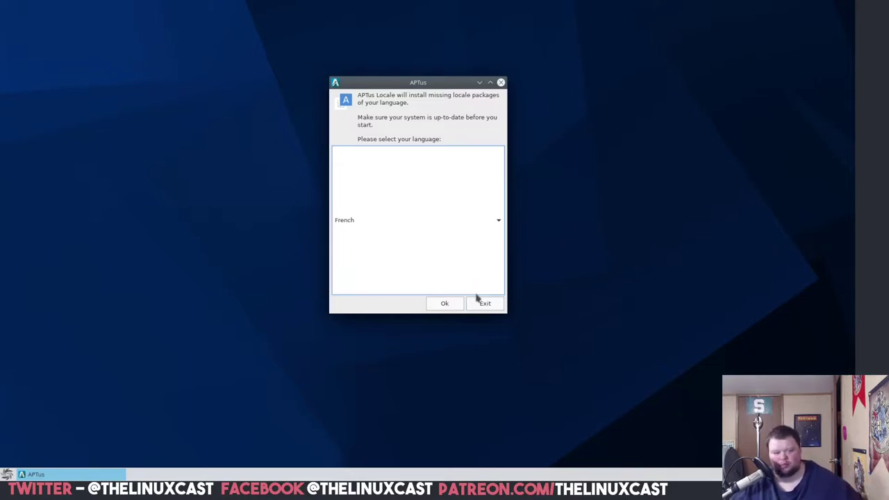
left_click(486, 304)
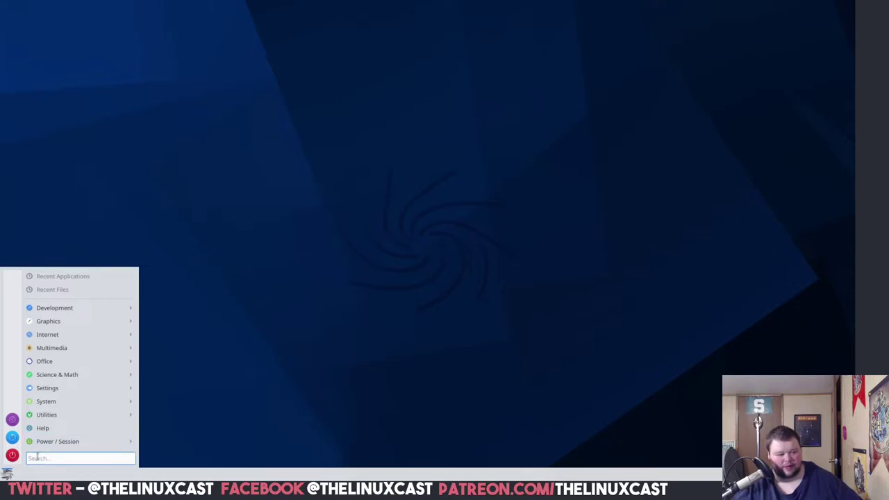
- Enlarge the Konsole text and run free -m to show memory usage
type("libre")
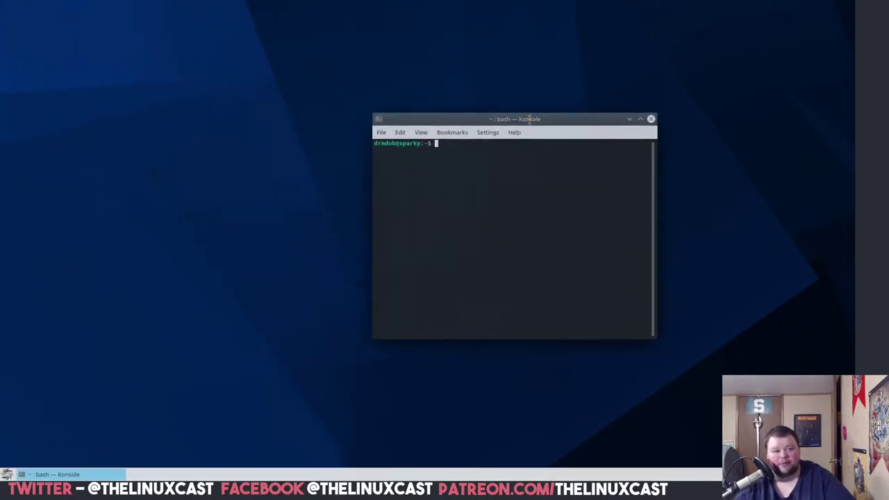
key("ctrl+plus")
key("ctrl+plus")
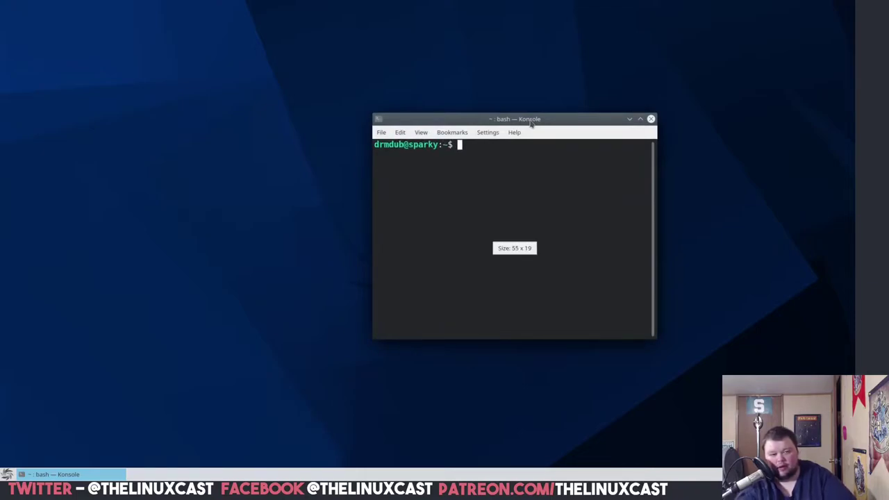
type("free")
key("BackSpace")
type("e -m")
key("Return")
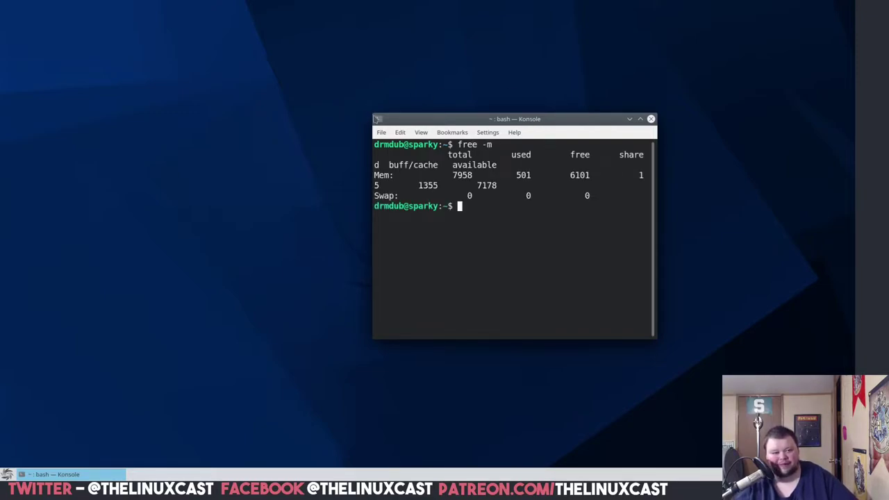
- Widen Konsole, rerun free -m (506 of 7958 MB used) and run uname -a showing kernel 5.10.0-3-amd64
left_click_drag(371, 111, 108, 89)
type("free -m")
key("Return")
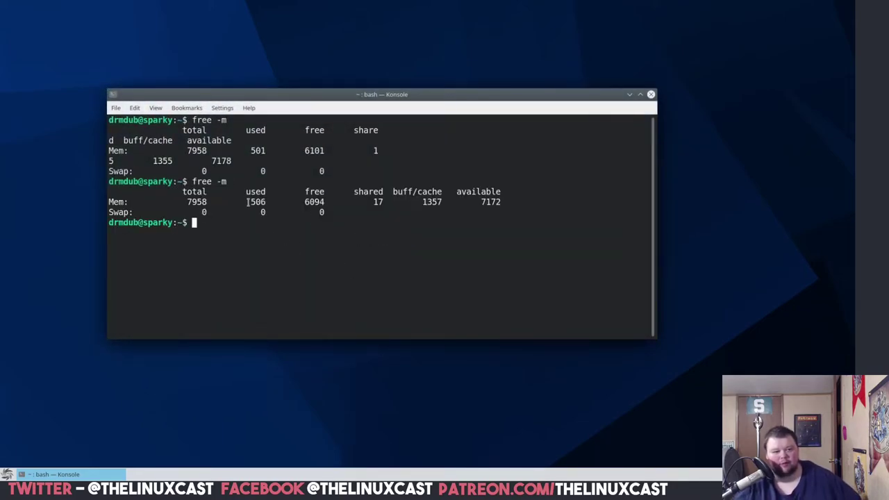
left_click_drag(251, 203, 267, 203)
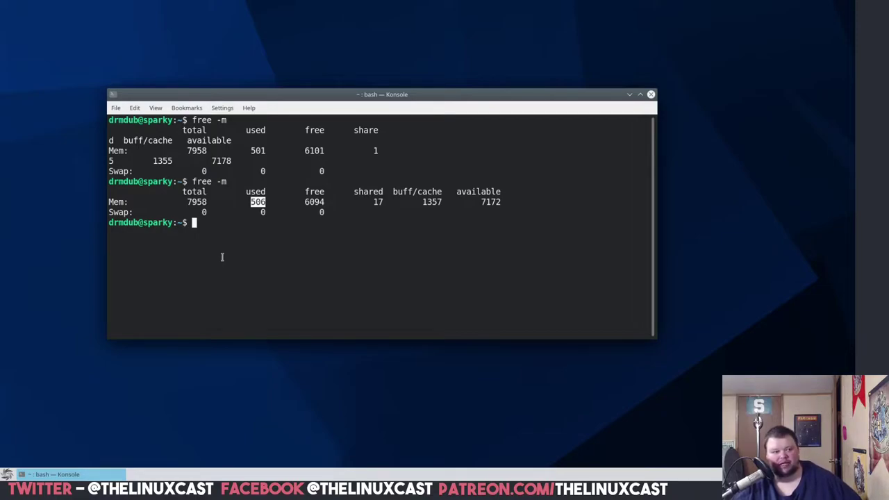
type("uname -a")
key("Return")
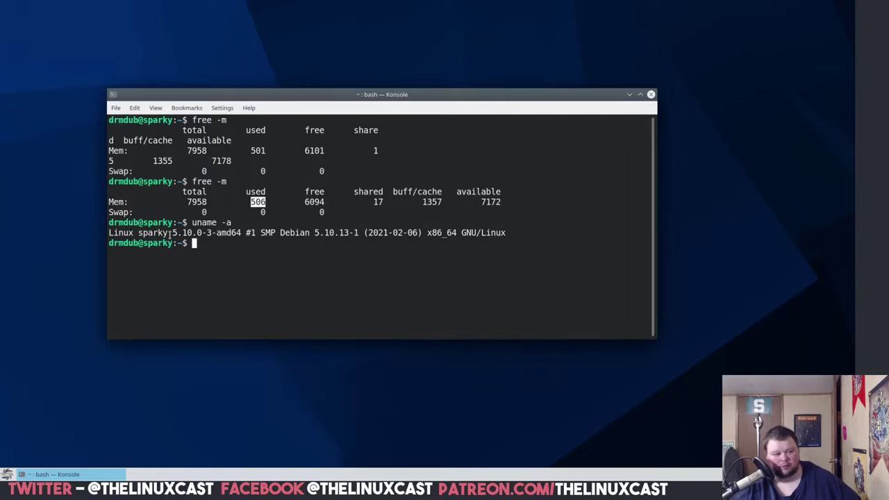
left_click_drag(170, 233, 194, 233)
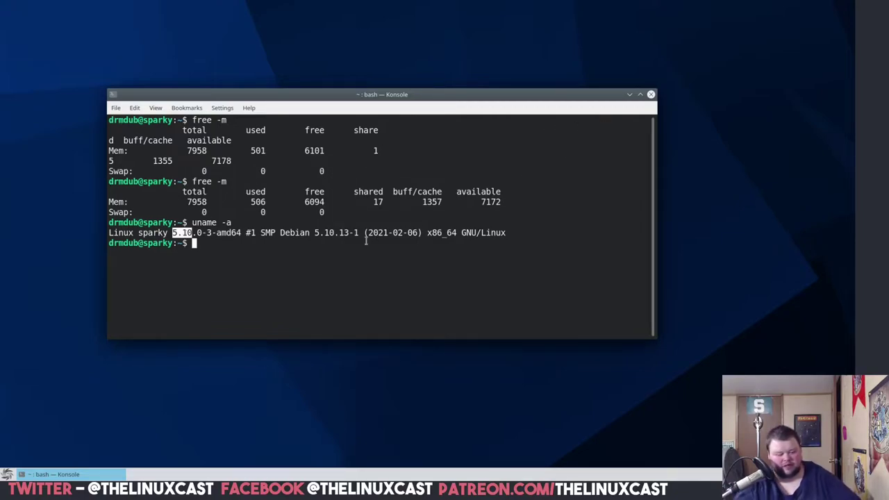
- Try running htop, then install it with 'sudo apt install htop' and the account password
type("htp")
key("BackSpace")
type("op")
key("Return")
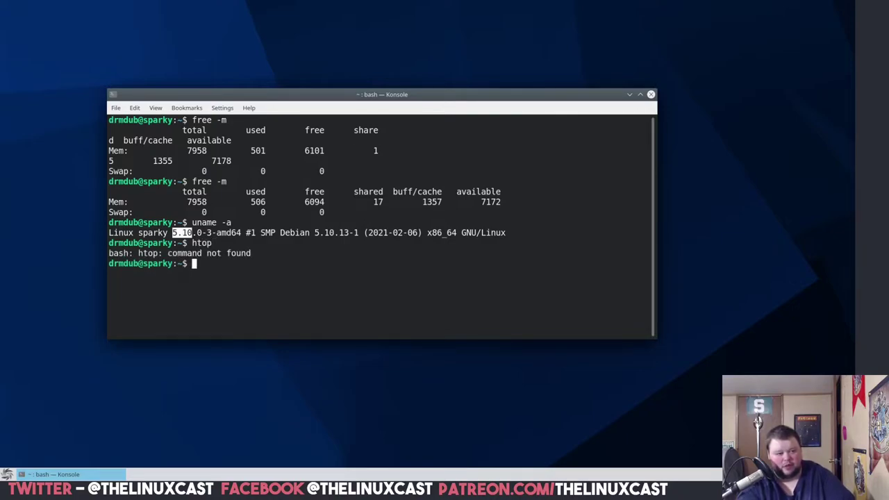
type("sudo apt ")
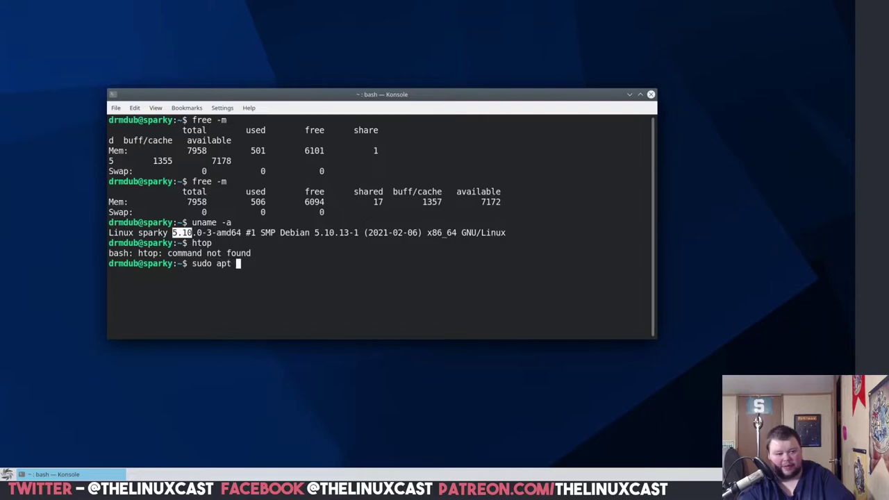
type("install hot")
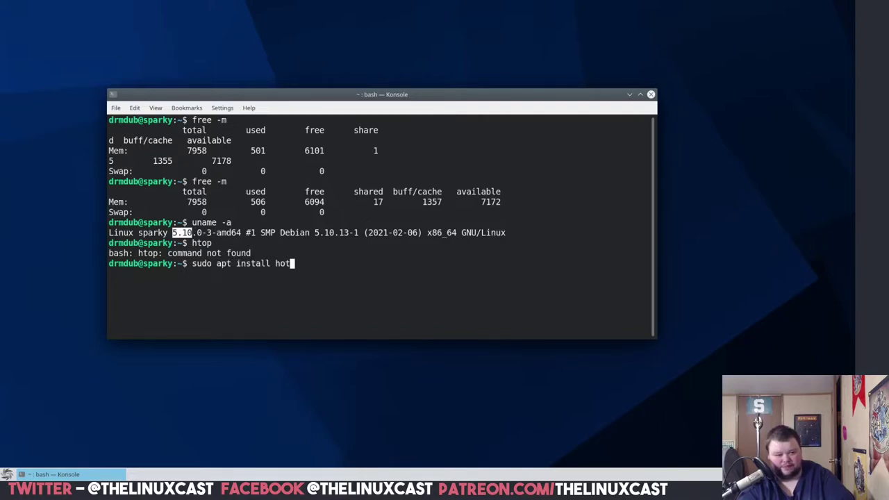
key("BackSpace")
key("BackSpace")
type("top")
key("Return")
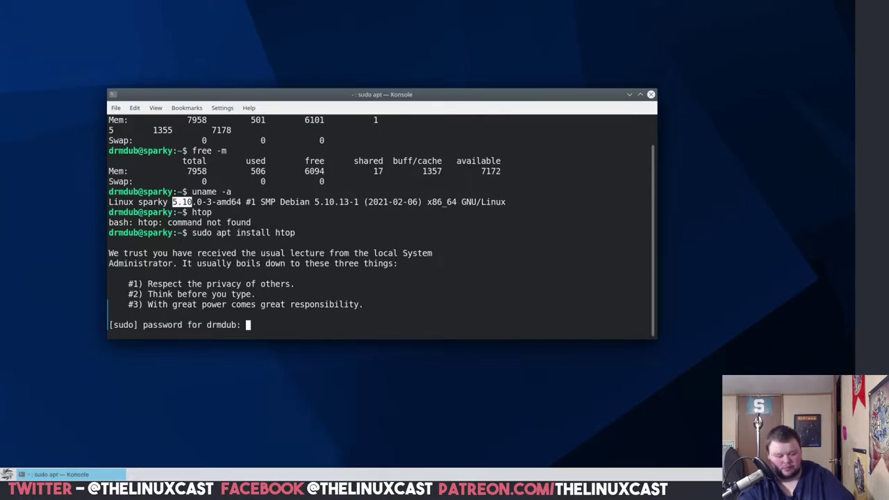
key("Return")
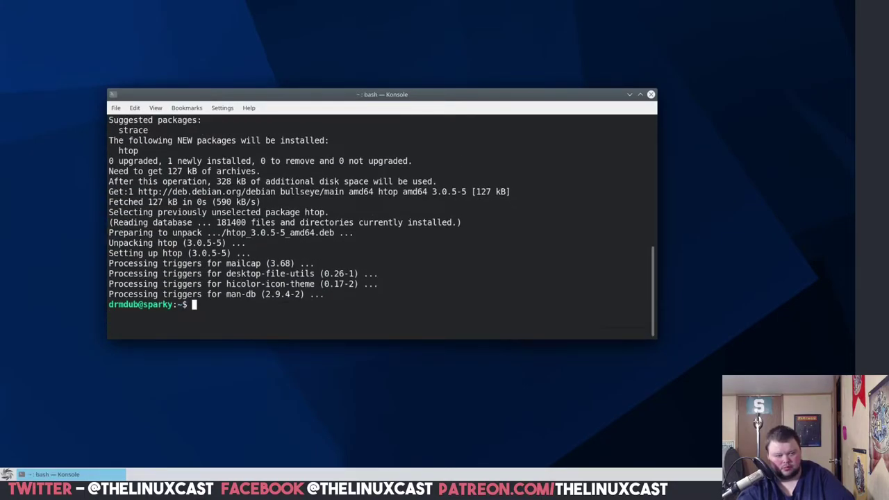
- Clear the terminal, run htop, and make the Konsole window taller
type("clear")
key("Return")
type("htop")
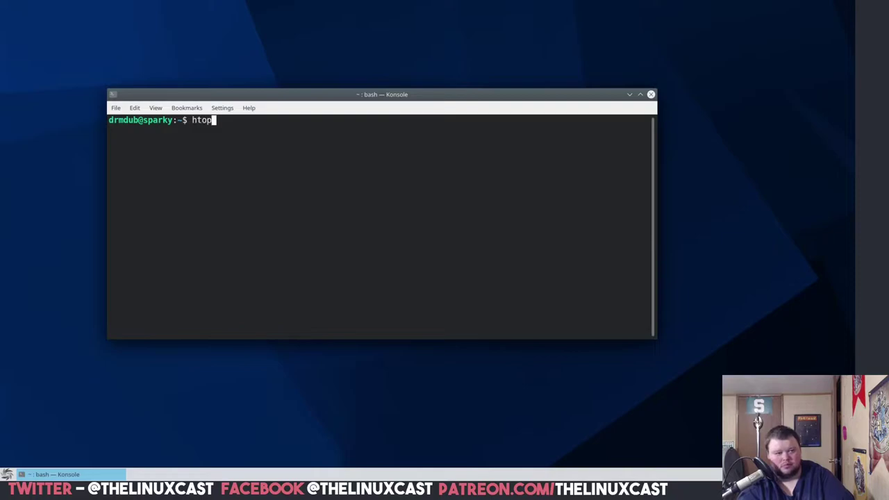
key("Return")
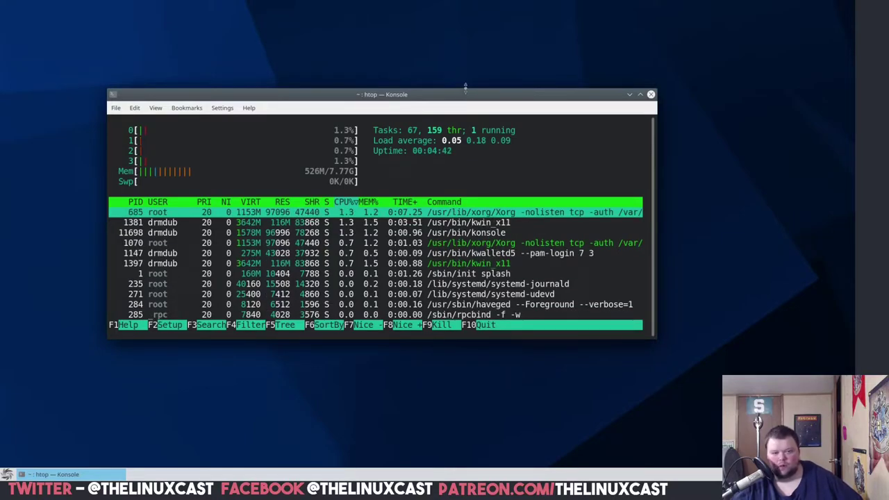
left_click_drag(466, 87, 467, 46)
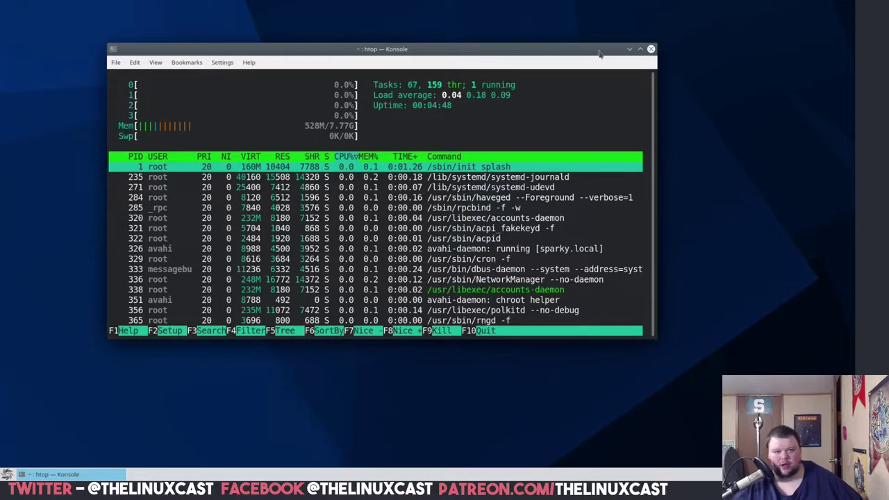
- Close Konsole with 'Do not ask again' ticked, then show the launcher's Internet applications
left_click(651, 48)
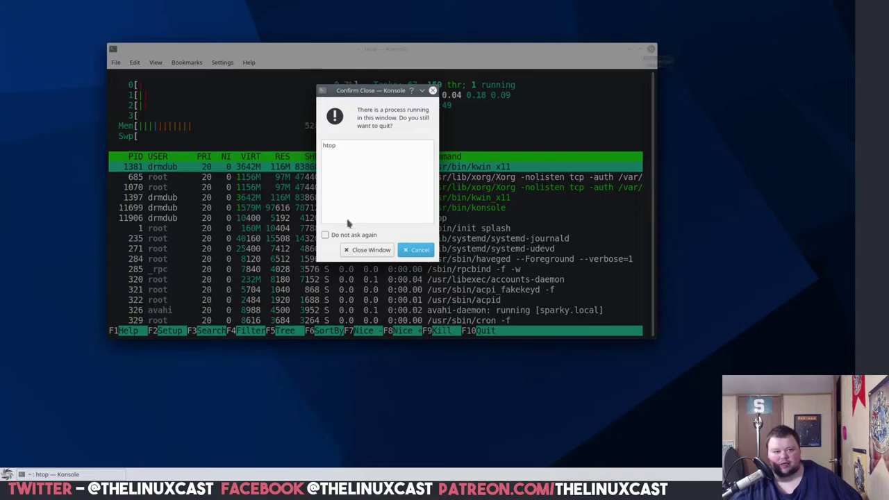
left_click(325, 234)
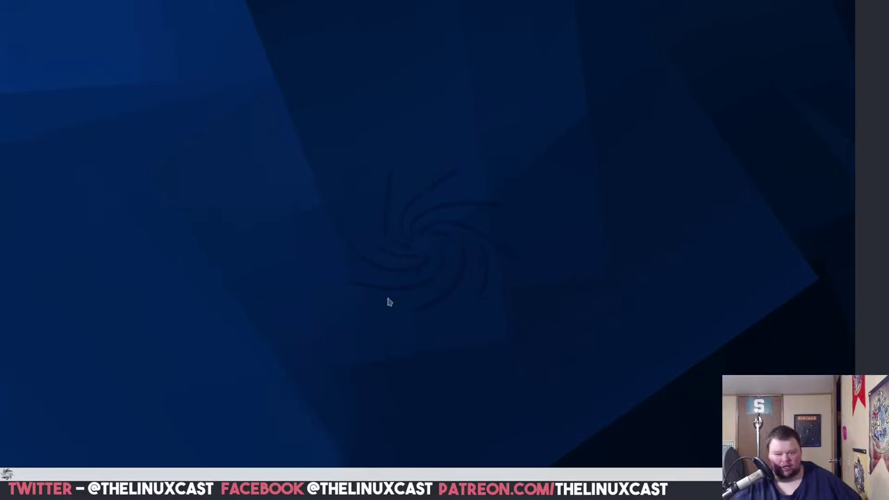
left_click(7, 474)
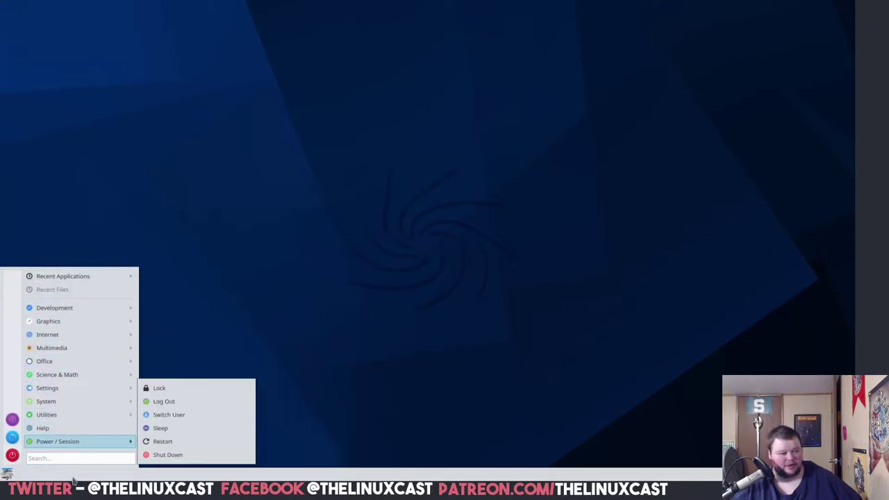
mouse_move(86, 313)
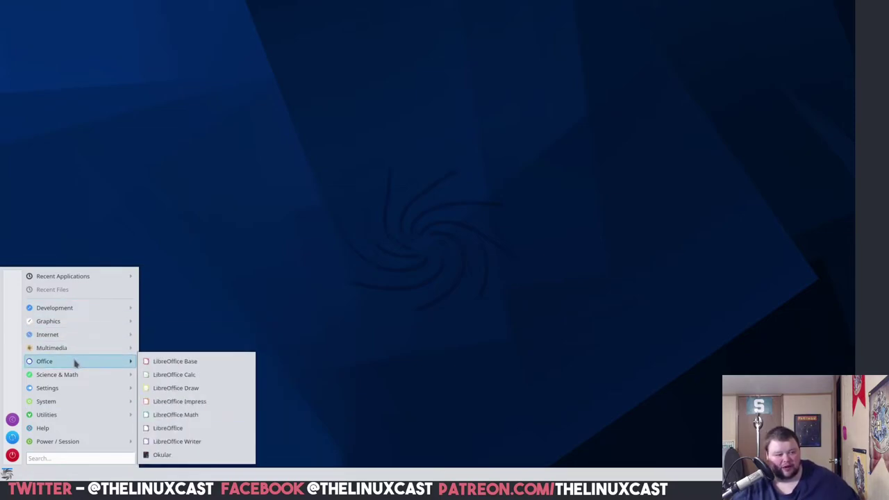
- Launch Firefox from Internet and select the Sparky start page address
mouse_move(70, 393)
mouse_move(73, 339)
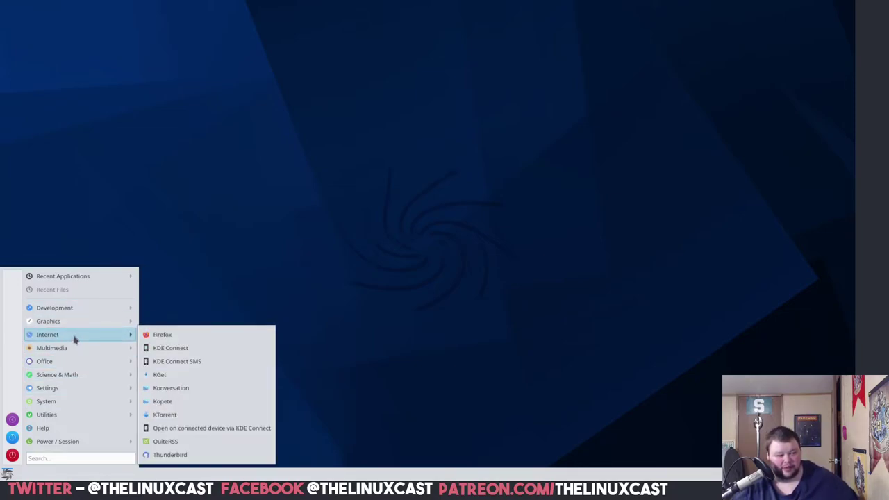
left_click(154, 335)
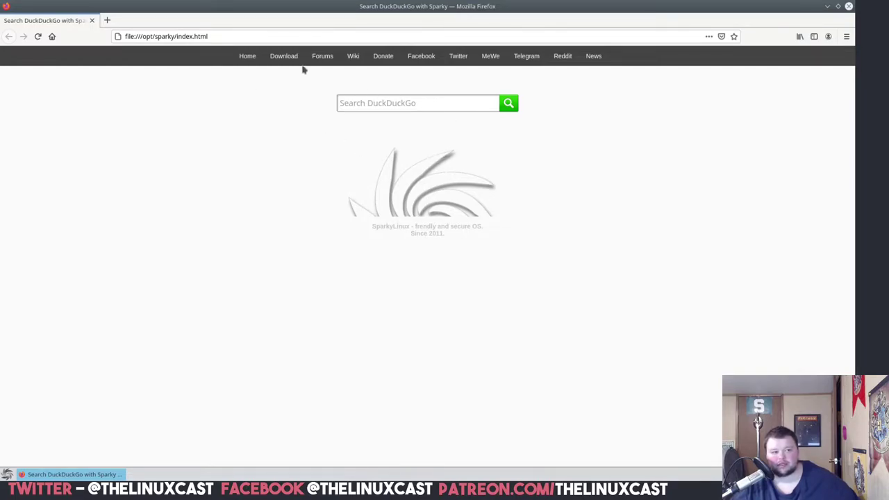
left_click_drag(230, 36, 150, 37)
left_click(271, 82)
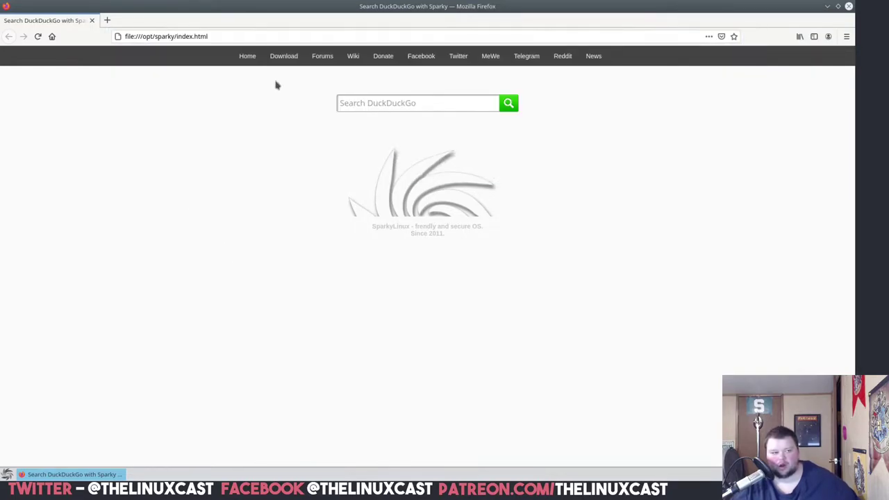
left_click_drag(230, 34, 121, 35)
left_click(272, 288)
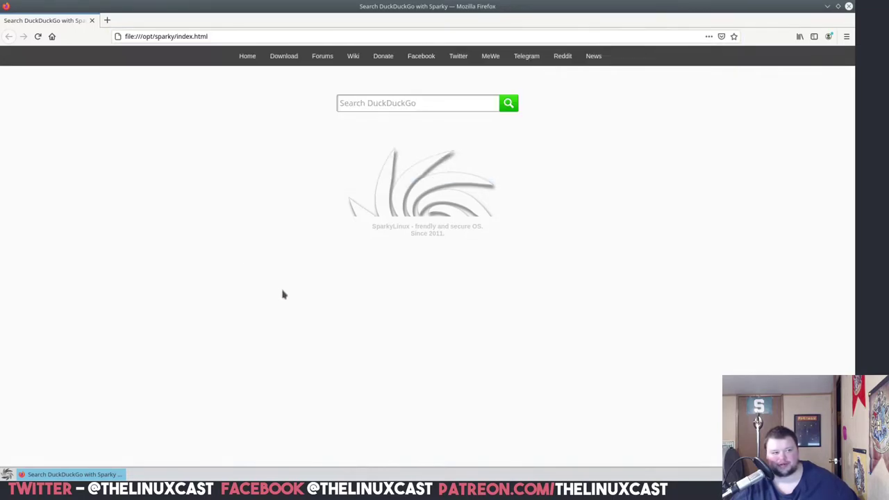
- Check Firefox's version (86.0, 64-bit) in Help > About Firefox, then close the dialog
left_click(846, 36)
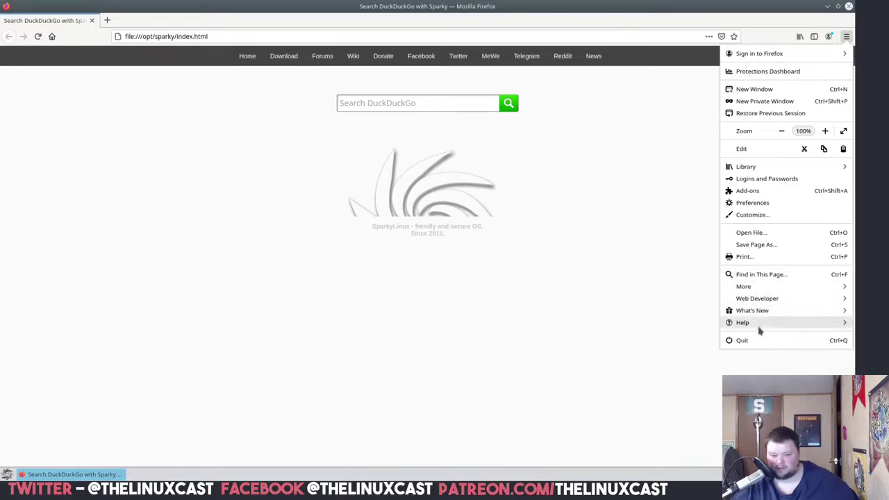
left_click(760, 324)
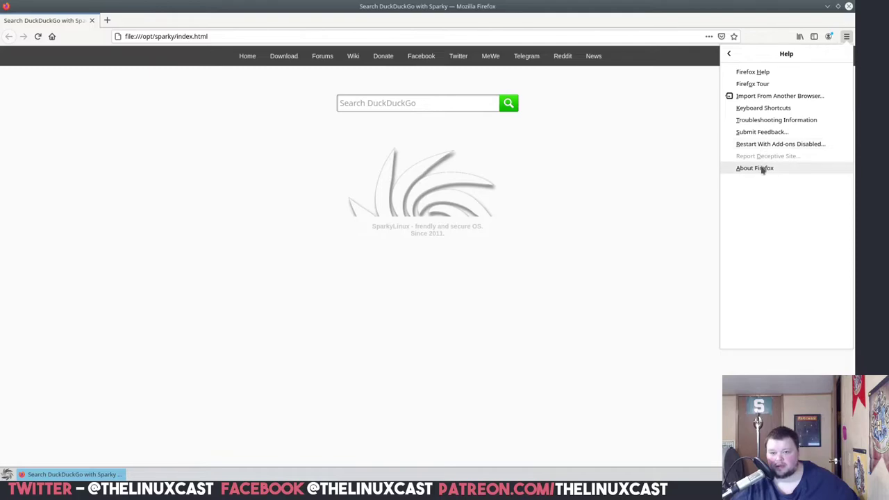
left_click(761, 169)
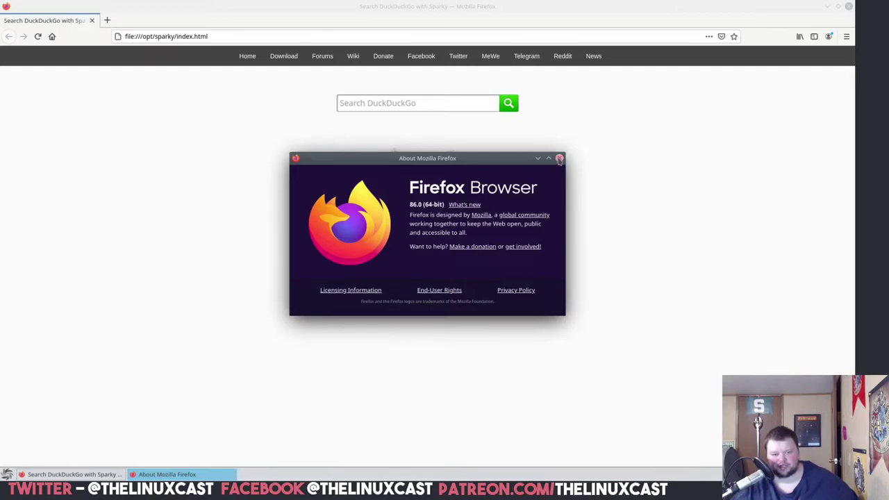
left_click(559, 158)
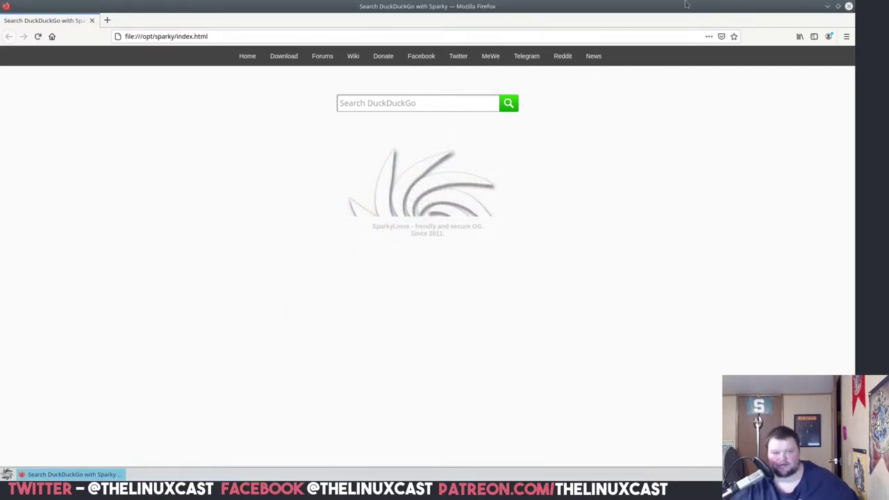
- Move the Firefox window aside and launch QuiteRSS from the Internet applications
left_click_drag(659, 21, 555, 10)
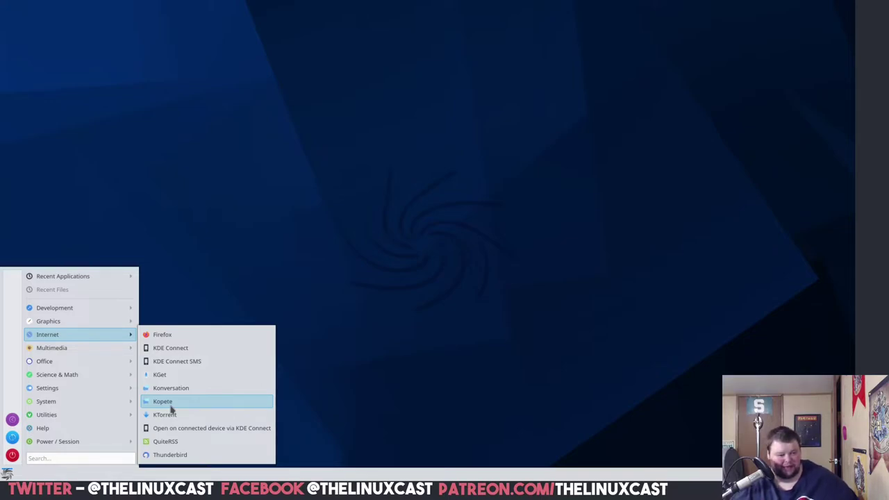
left_click(189, 444)
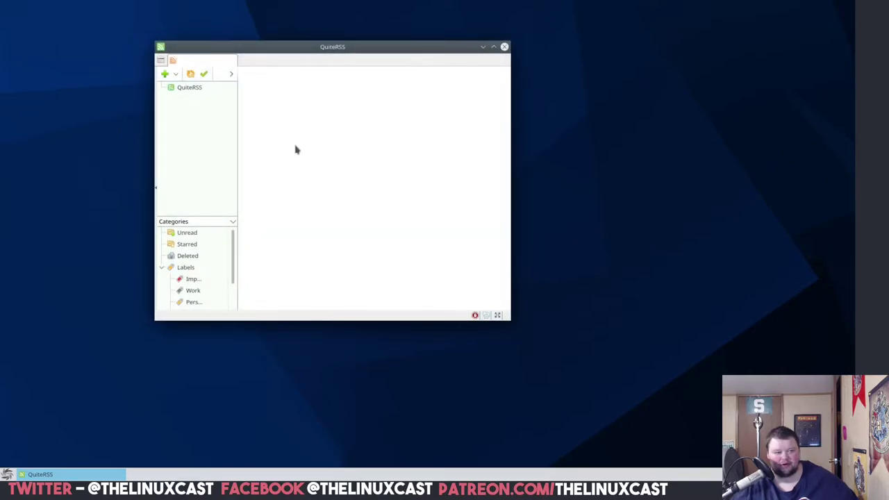
- Close QuiteRSS, then launch the Elisa music player and close it
left_click_drag(407, 50, 518, 63)
left_click(611, 57)
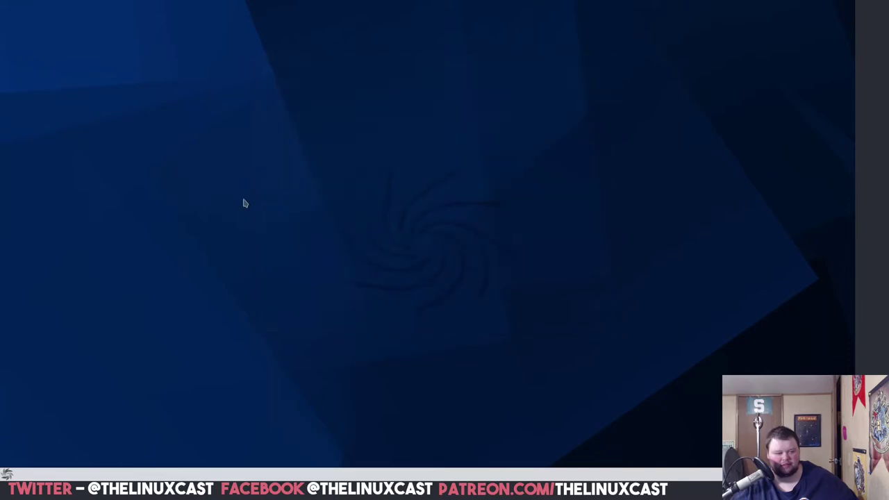
left_click(6, 474)
mouse_move(55, 377)
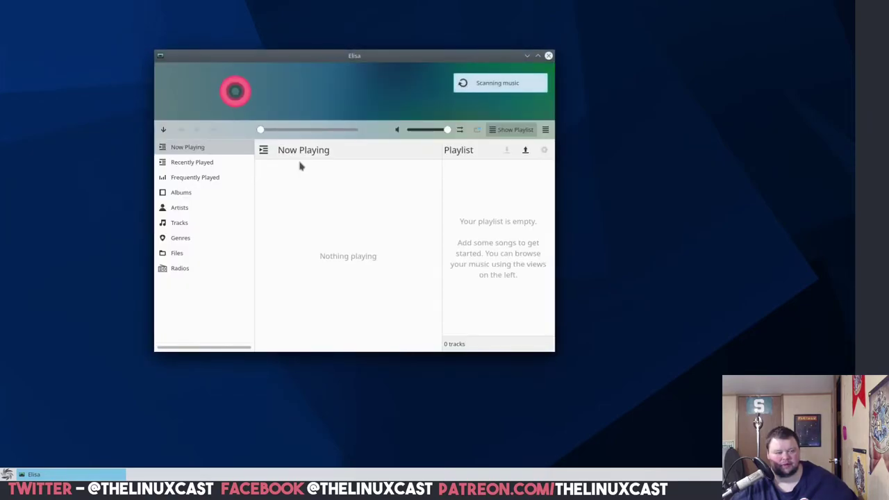
left_click(549, 59)
- Launch Kamoso, move it away from the corner, close it, and reopen the launcher
left_click(6, 474)
mouse_move(52, 348)
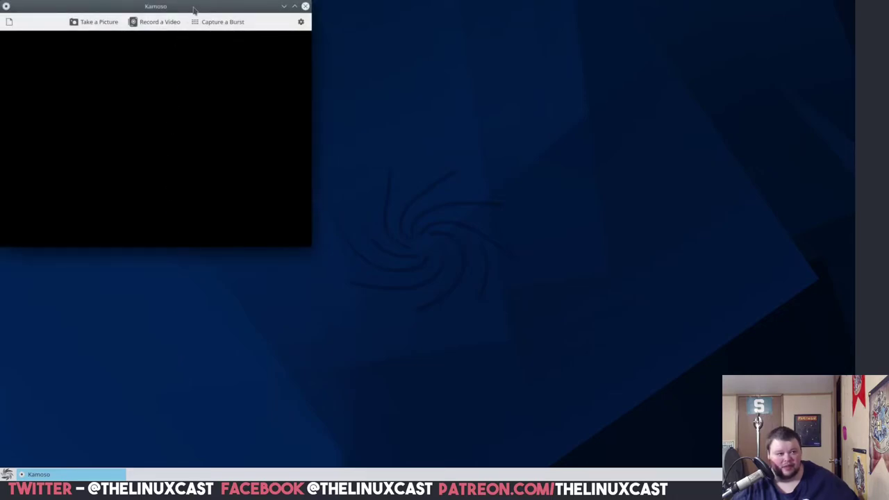
left_click_drag(195, 8, 276, 41)
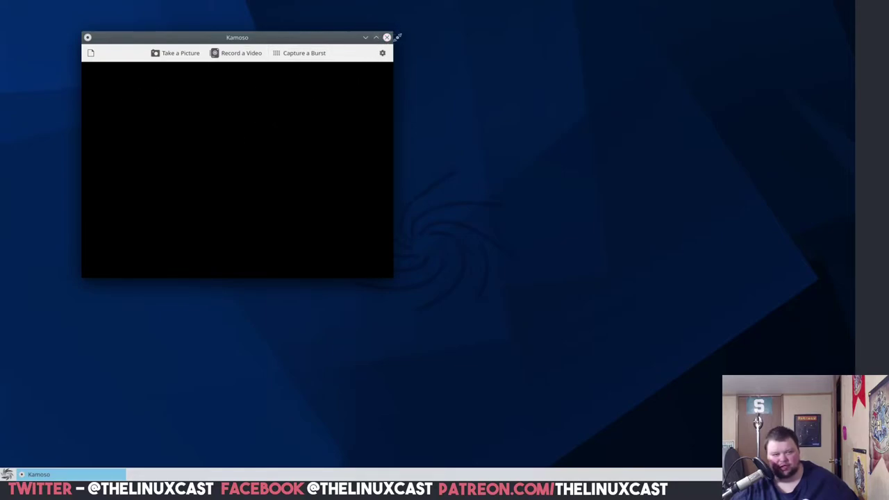
left_click(387, 37)
left_click(6, 474)
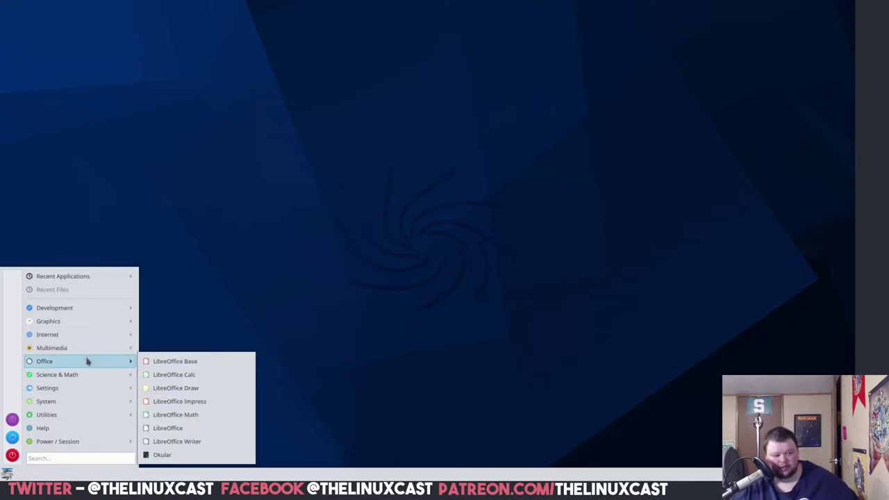
mouse_move(87, 377)
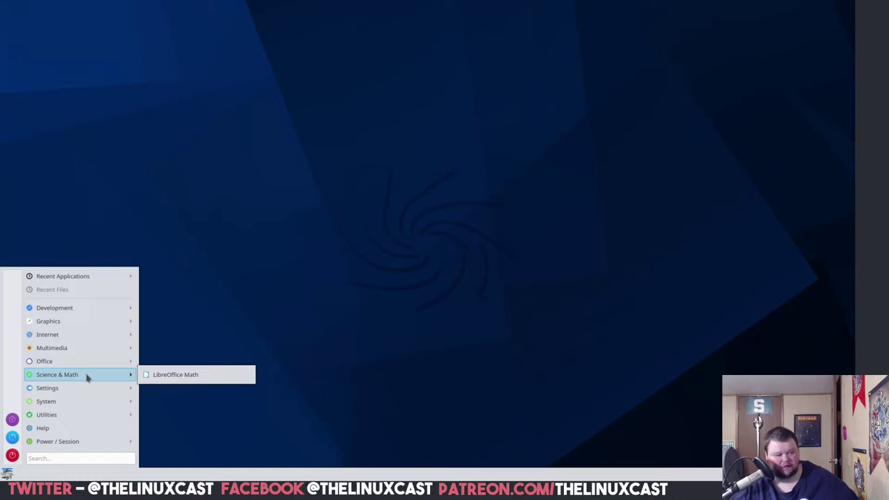
mouse_move(82, 393)
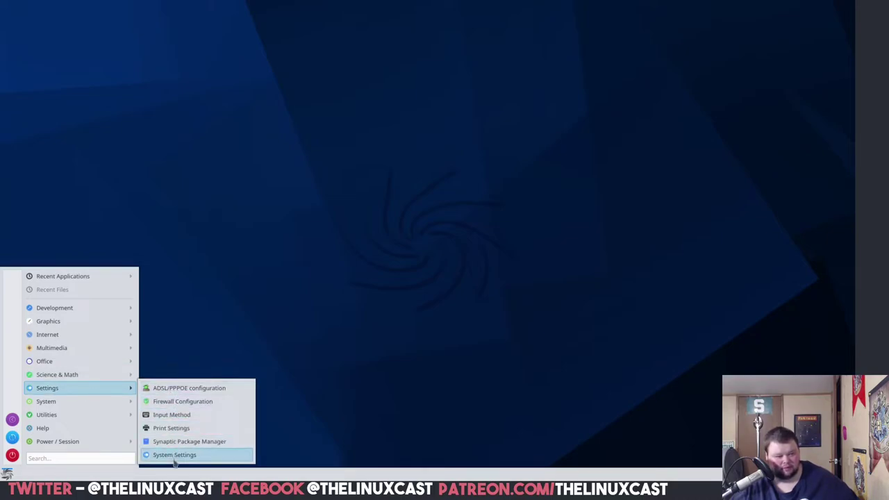
mouse_move(98, 407)
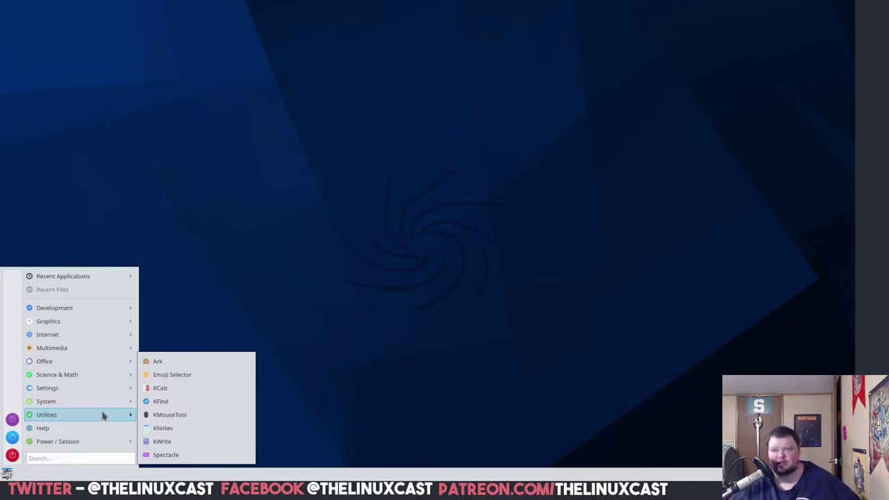
mouse_move(85, 347)
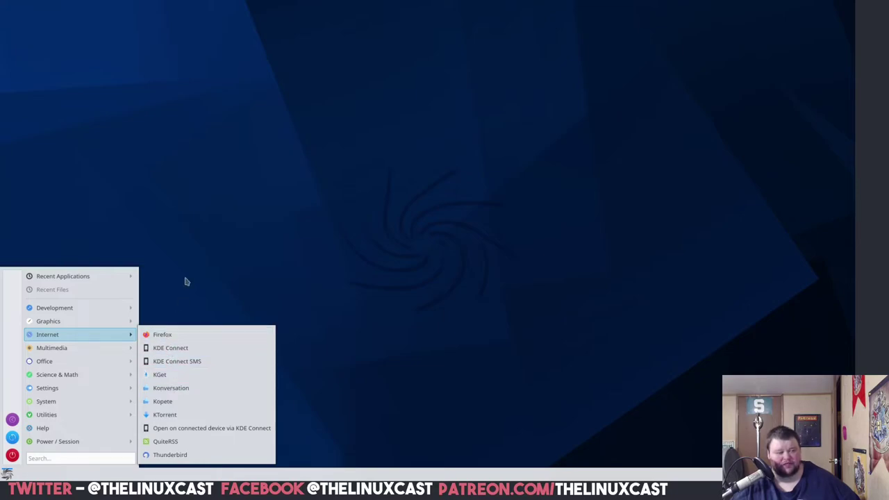
left_click(199, 252)
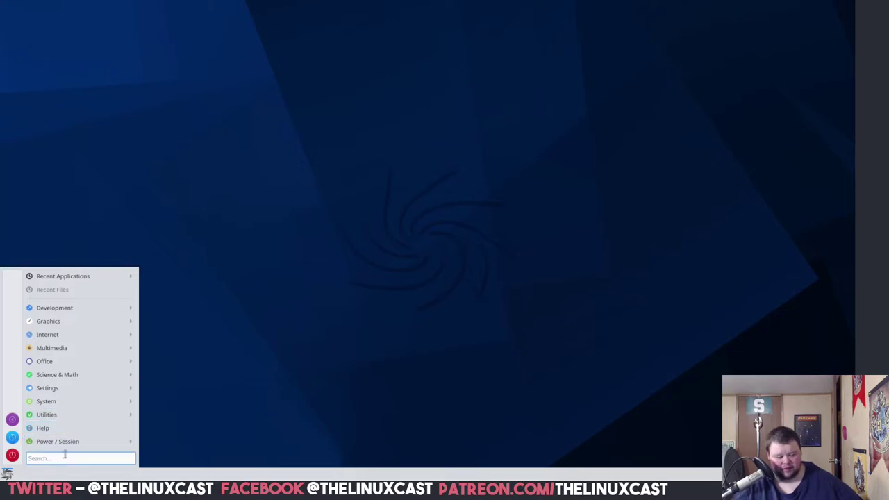
- Clear the 'discove' search, start Synaptic with the password, restore its window and scroll the packages
type("discover")
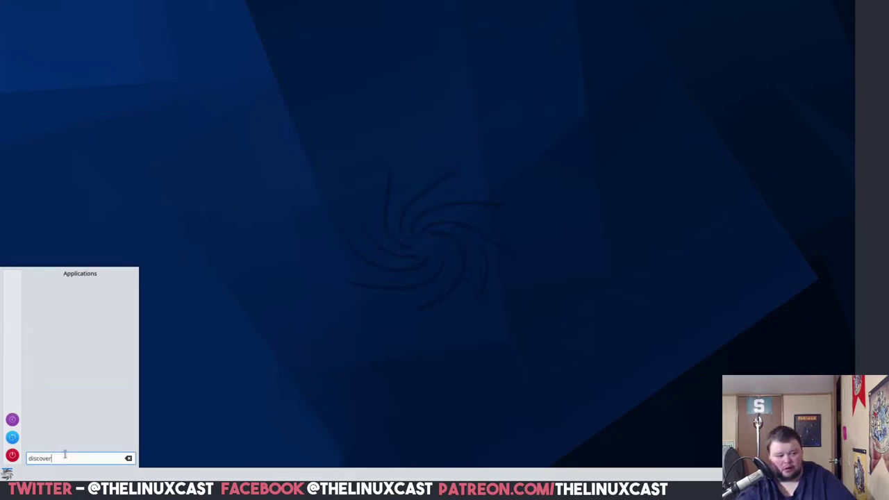
key("BackSpace")
key("BackSpace")
key("BackSpace")
key("BackSpace")
key("BackSpace")
key("BackSpace")
key("BackSpace")
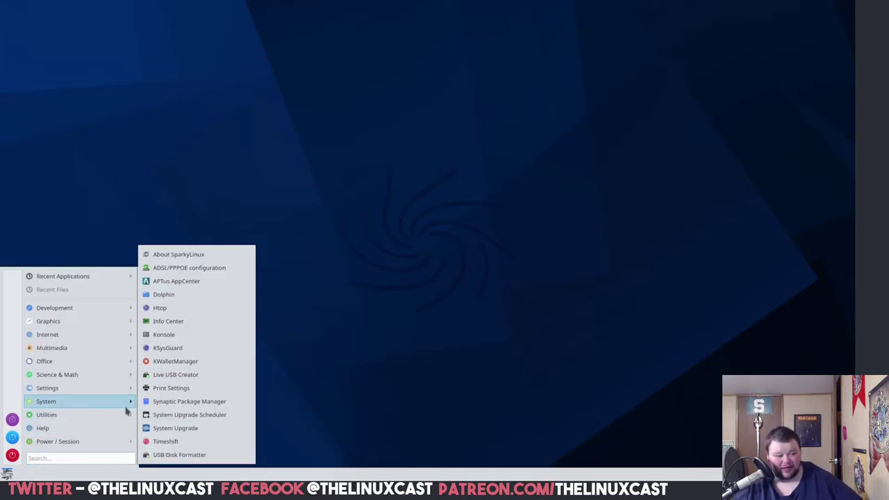
left_click(160, 403)
type("***")
key("Return")
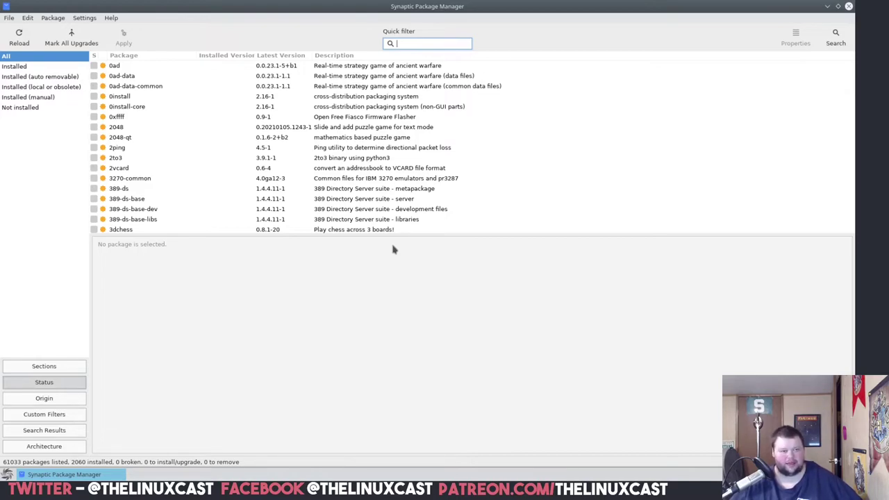
left_click_drag(417, 5, 368, 62)
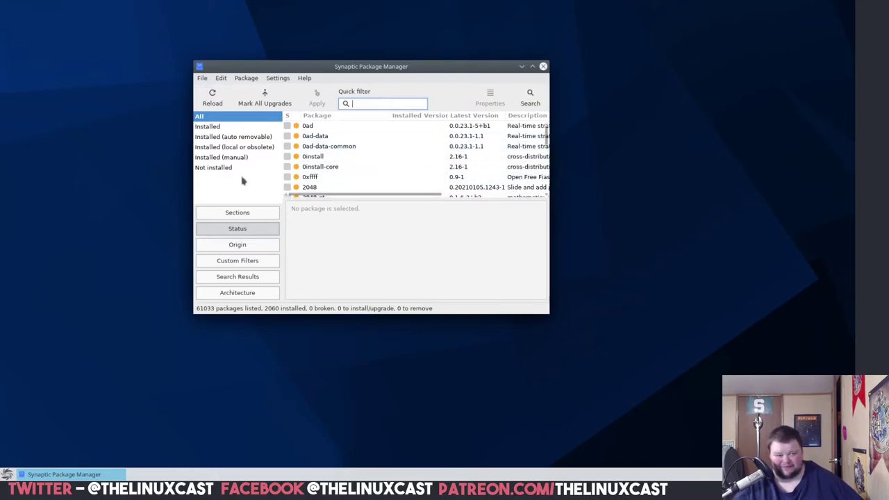
scroll(417, 167, "down", 4)
- Close Synaptic and start APTus AppCenter from System with the administrator password
left_click(544, 68)
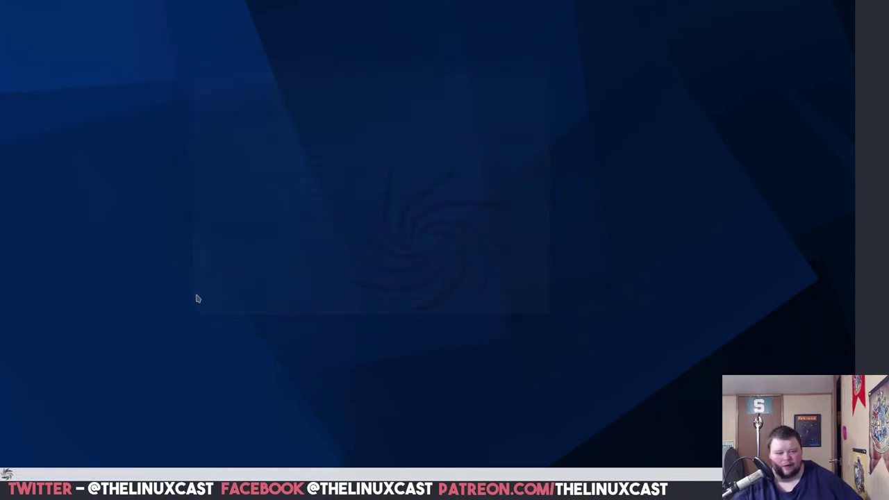
left_click(6, 475)
mouse_move(70, 402)
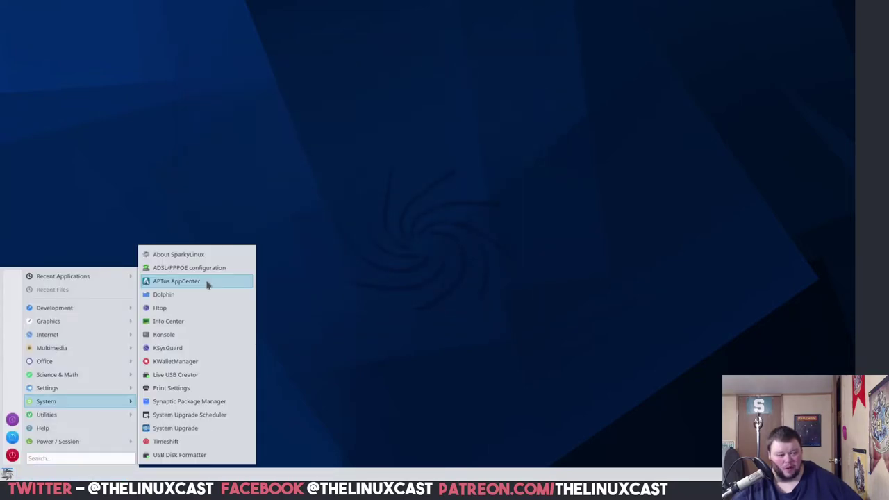
left_click(206, 284)
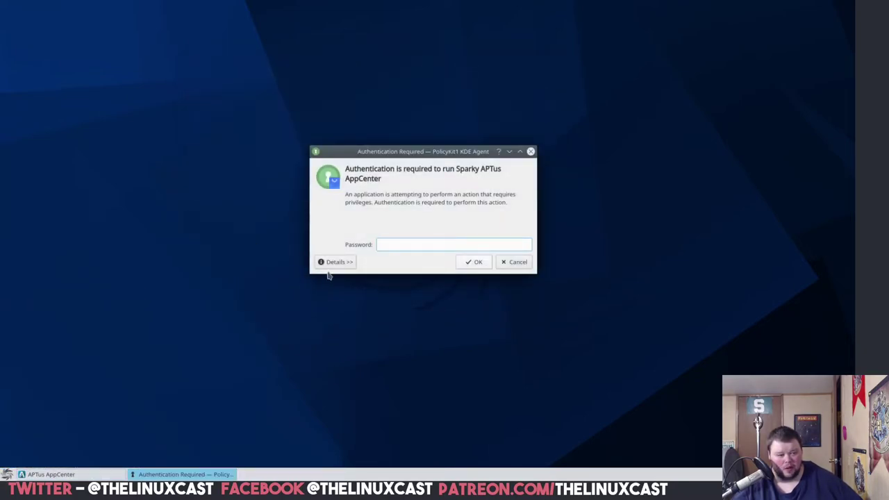
type("***")
key("Return")
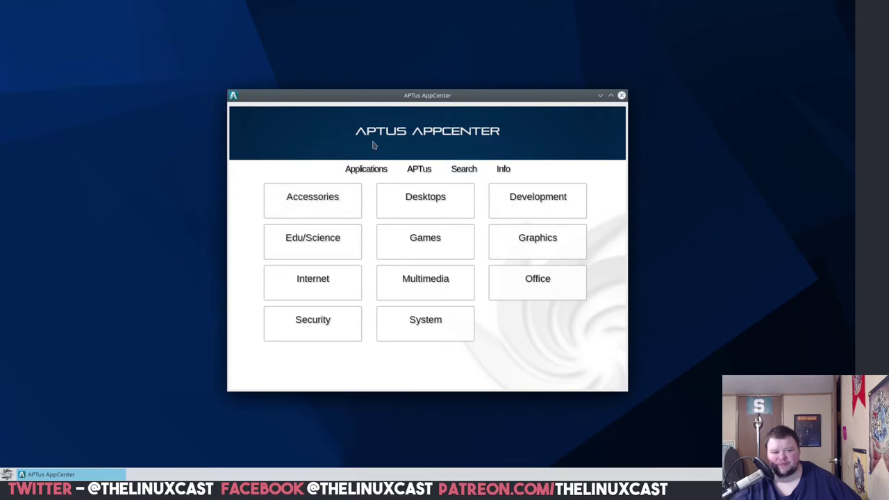
- Install GNOME Weather via Accessories > Weather, answering 'y' to add its dependencies
left_click(325, 207)
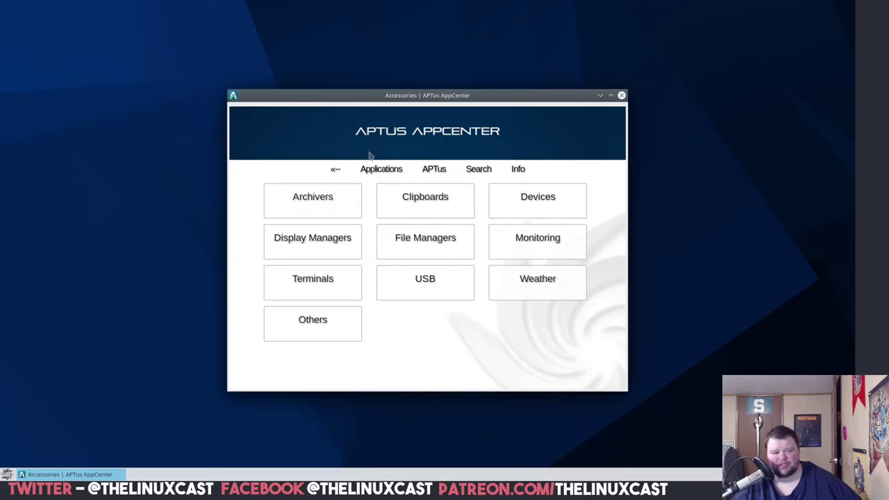
left_click(322, 228)
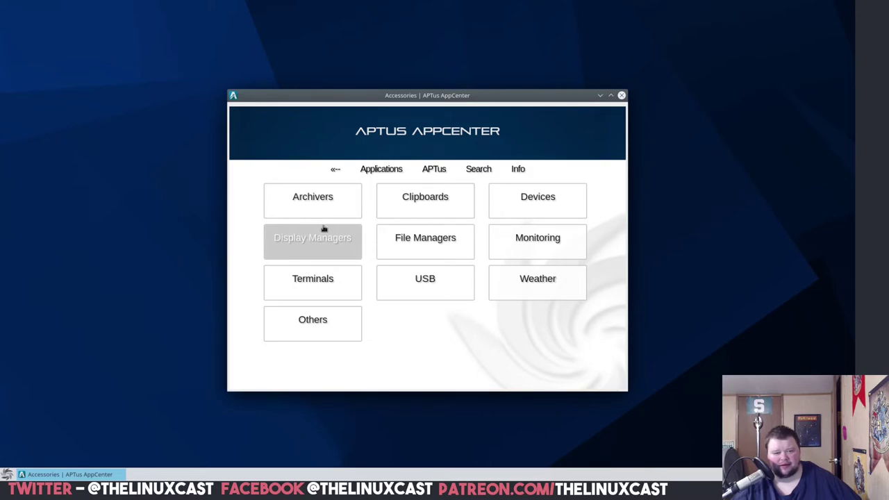
left_click(524, 280)
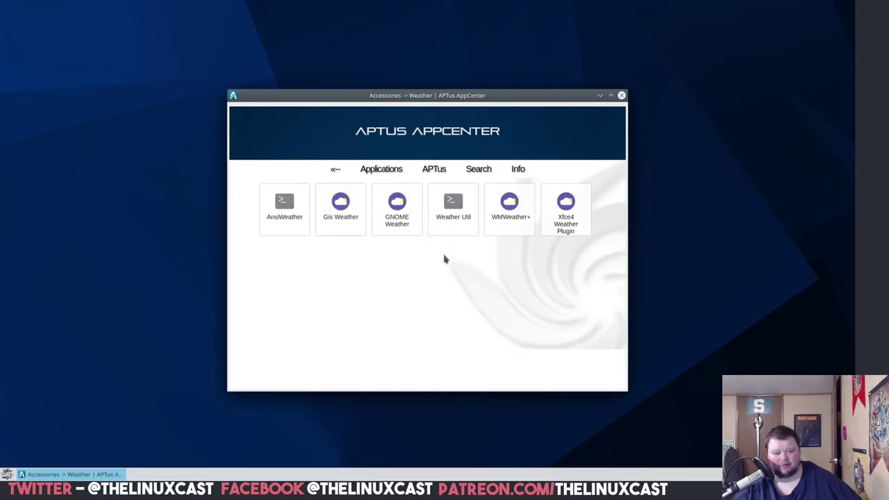
left_click(398, 221)
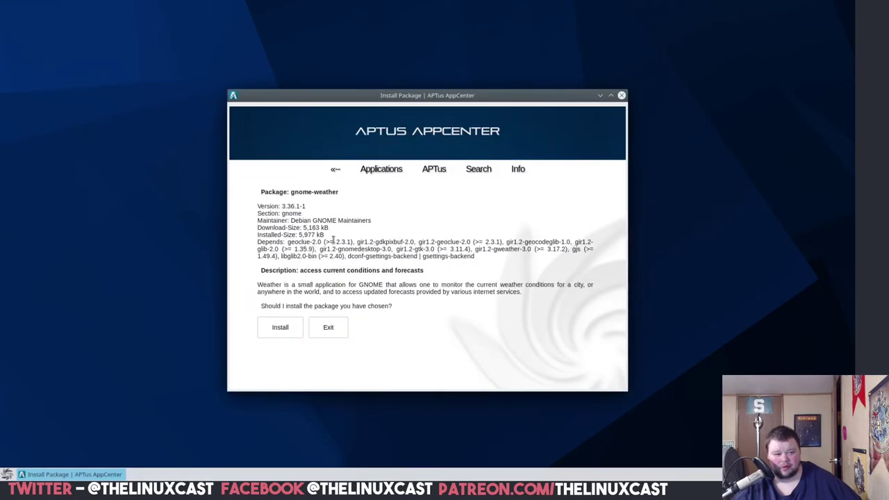
left_click(283, 332)
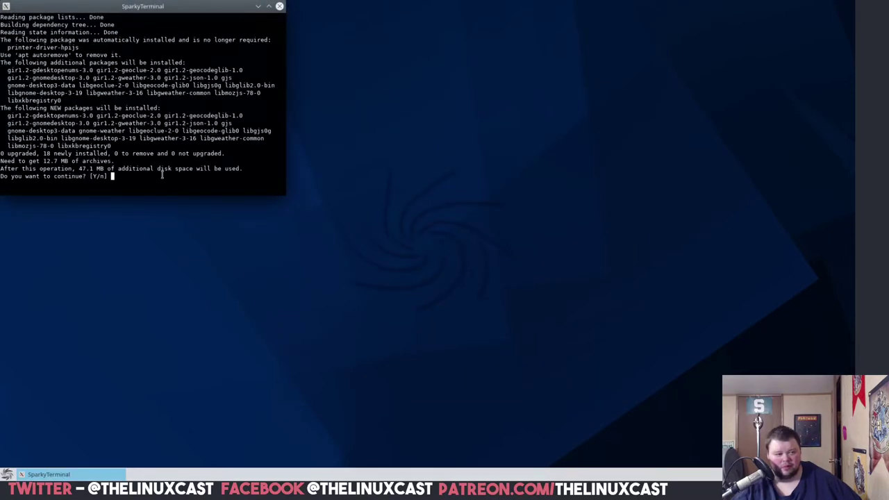
type("y")
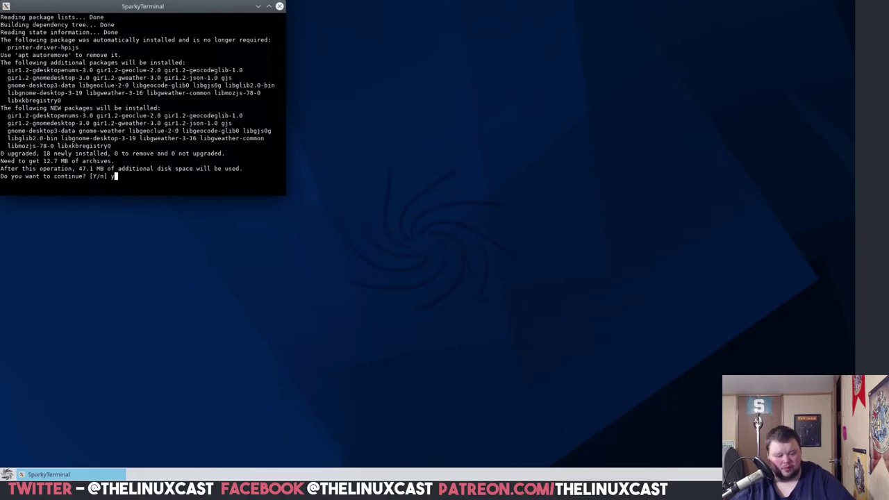
key("Return")
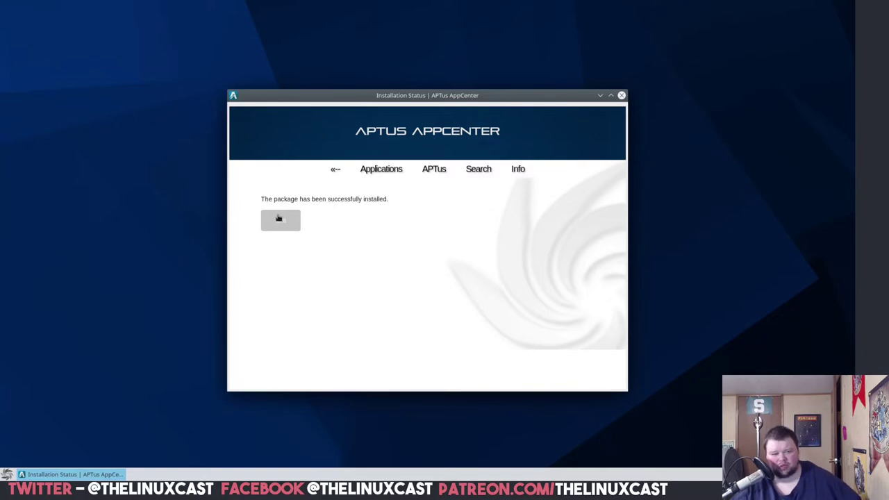
- Return to the categories after installing and scroll through the APTus About page
left_click(279, 220)
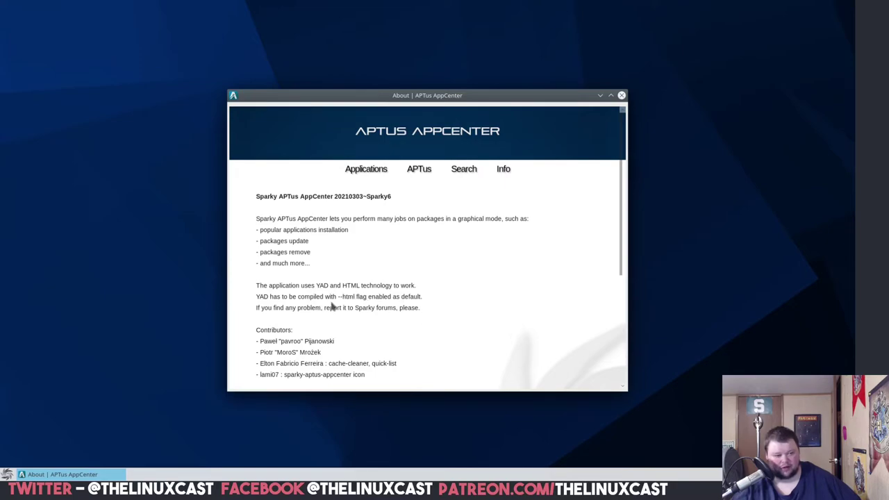
scroll(336, 307, "down", 5)
scroll(340, 308, "up", 5)
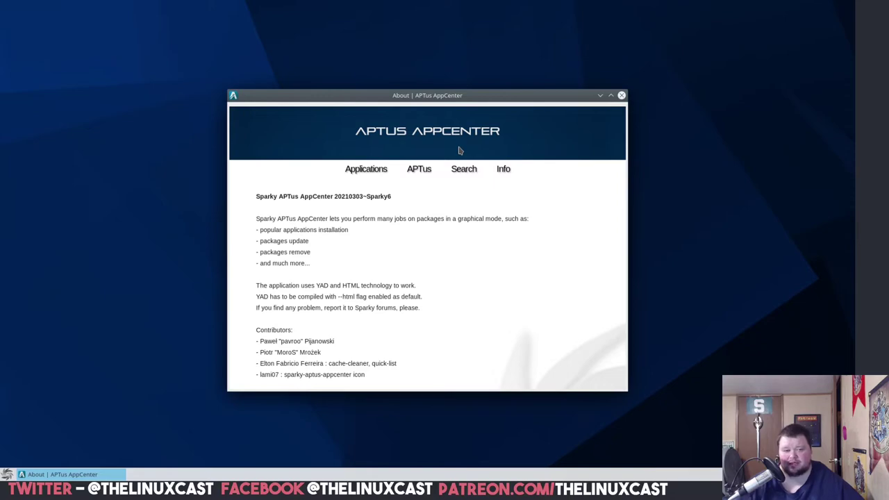
- Switch to the APTus Tools page and enlarge the window to show every tile
left_click(420, 172)
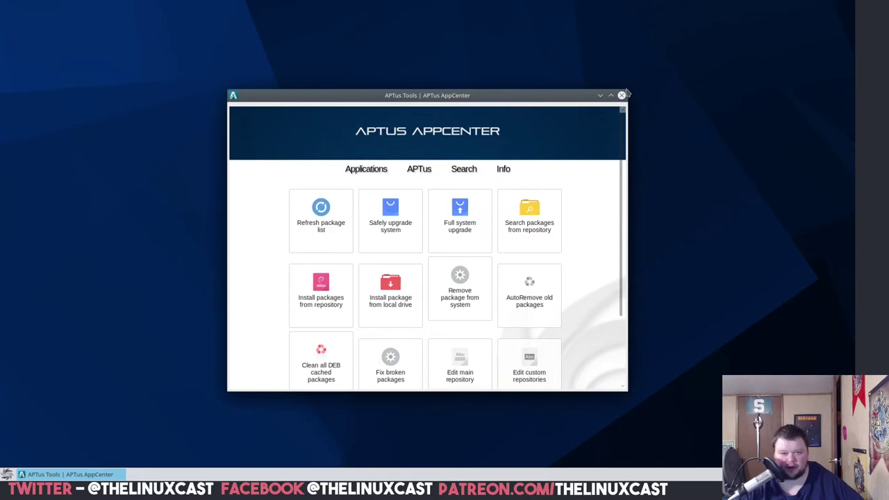
left_click_drag(627, 90, 683, 43)
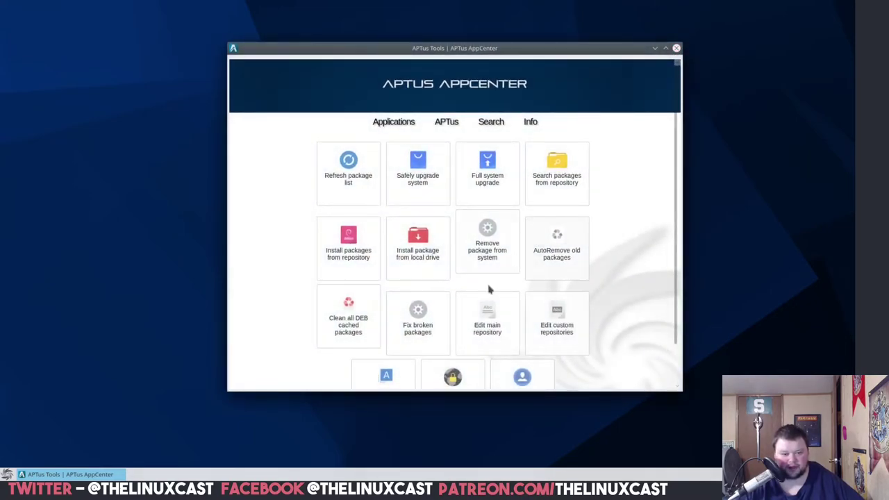
left_click_drag(675, 224, 601, 297)
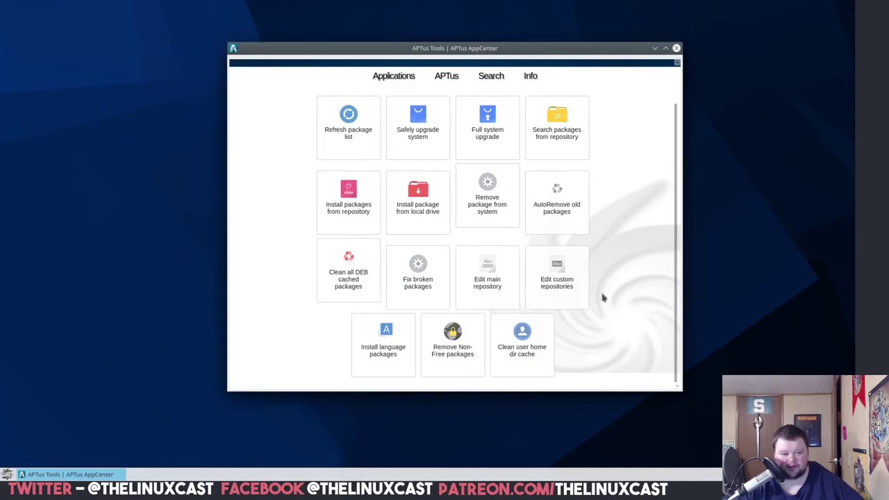
left_click(561, 279)
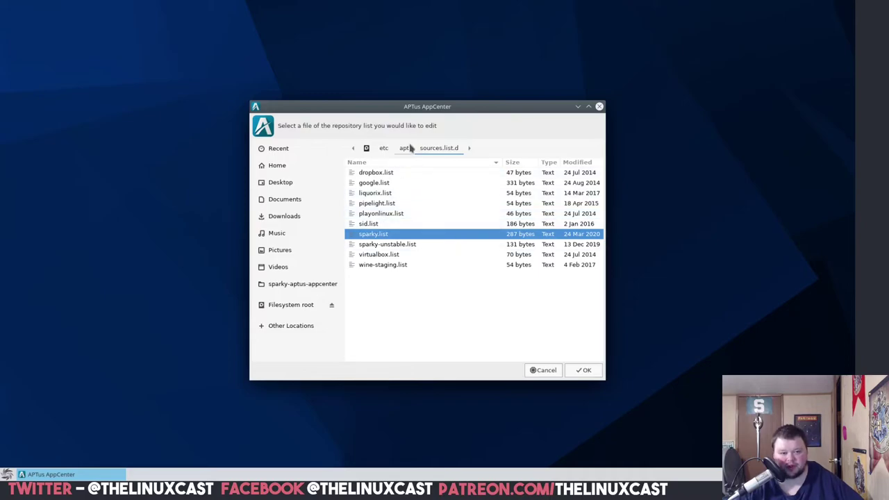
left_click(542, 370)
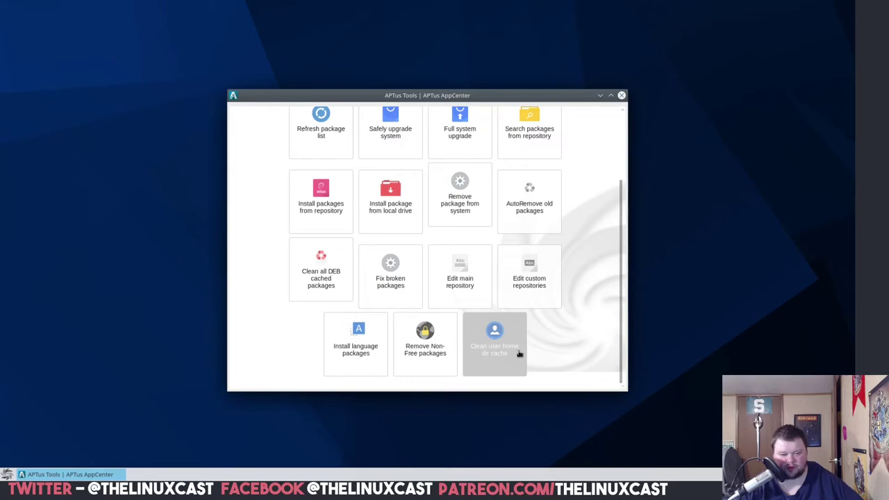
- Scroll through the APTus tool tiles, then return to the Applications category grid
scroll(473, 295, "up", 2)
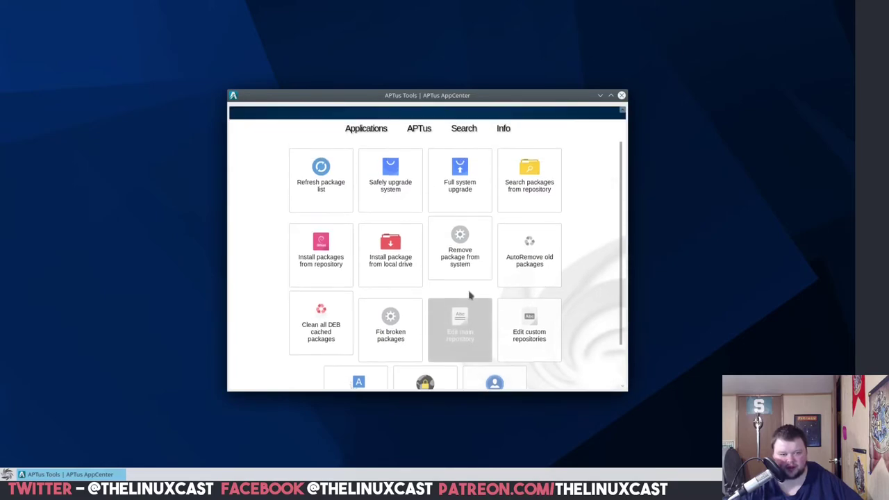
scroll(564, 220, "up", 2)
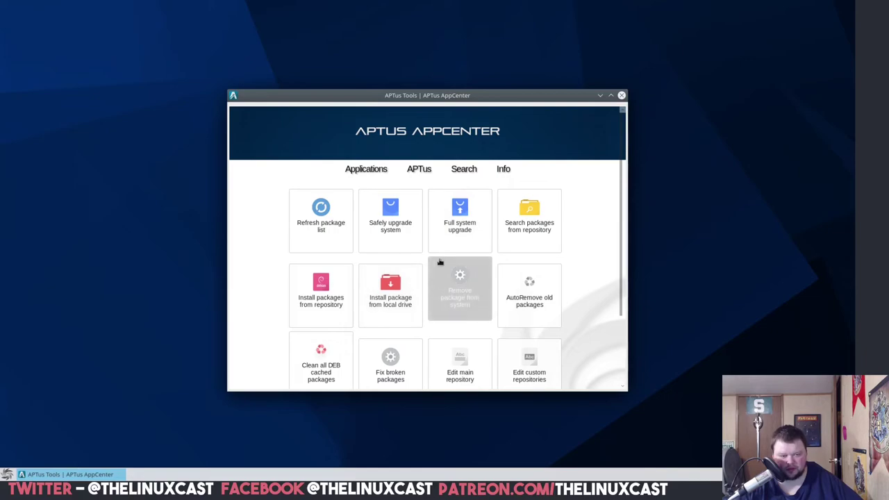
scroll(373, 322, "down", 2)
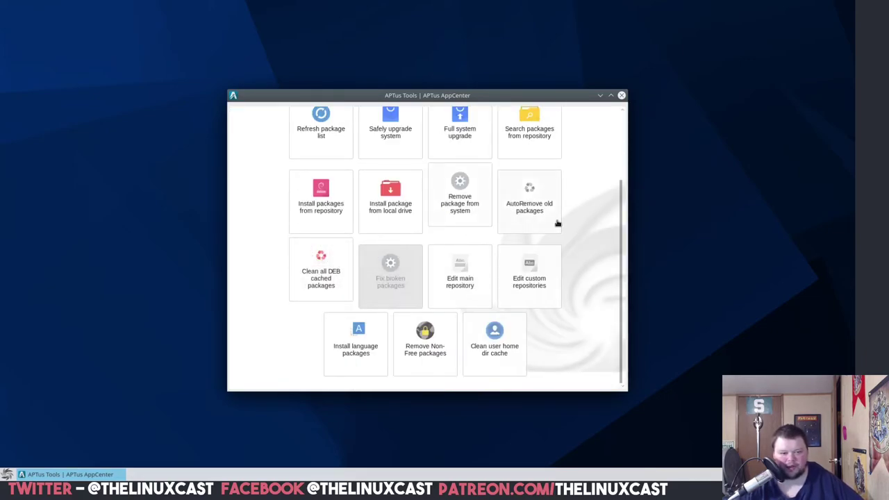
left_click_drag(624, 243, 624, 158)
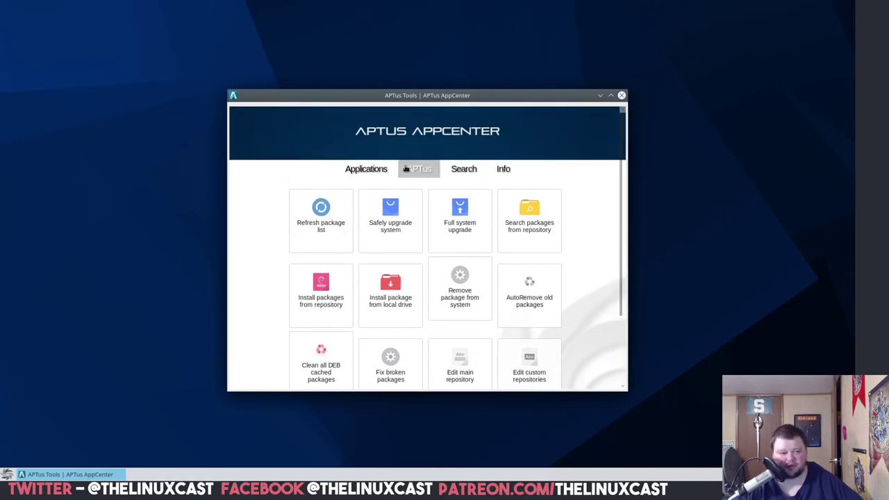
left_click(365, 171)
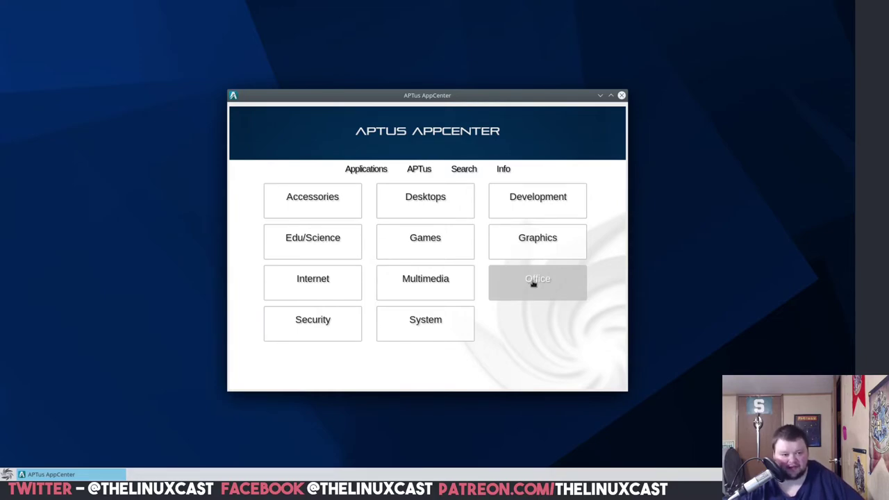
- Glance at Accessories, then open Graphics > Graphics Editors and scroll through the editor apps
left_click(314, 198)
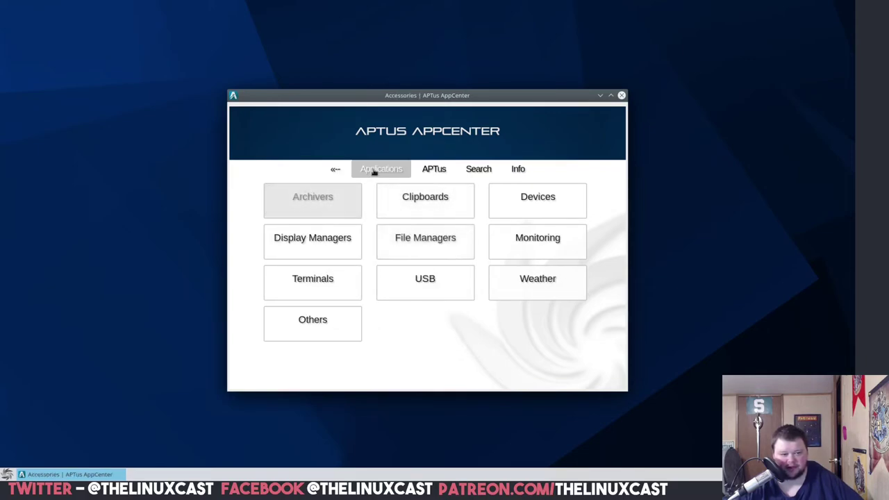
left_click(337, 171)
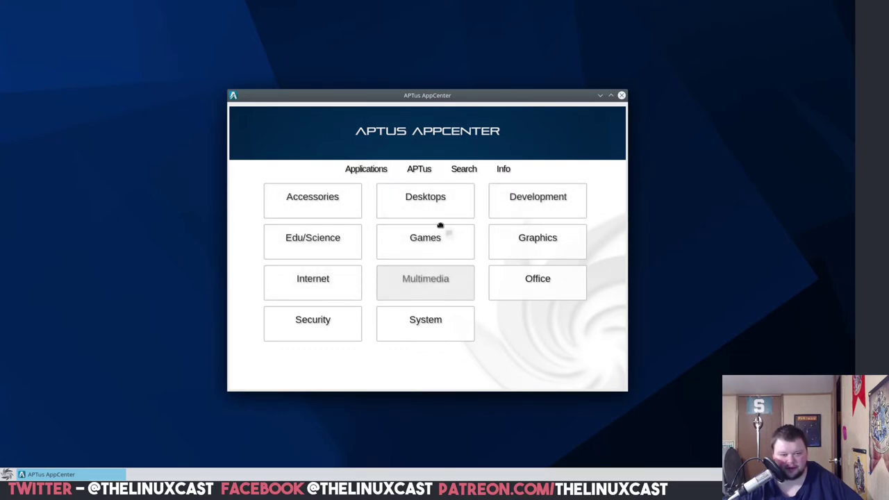
left_click(522, 238)
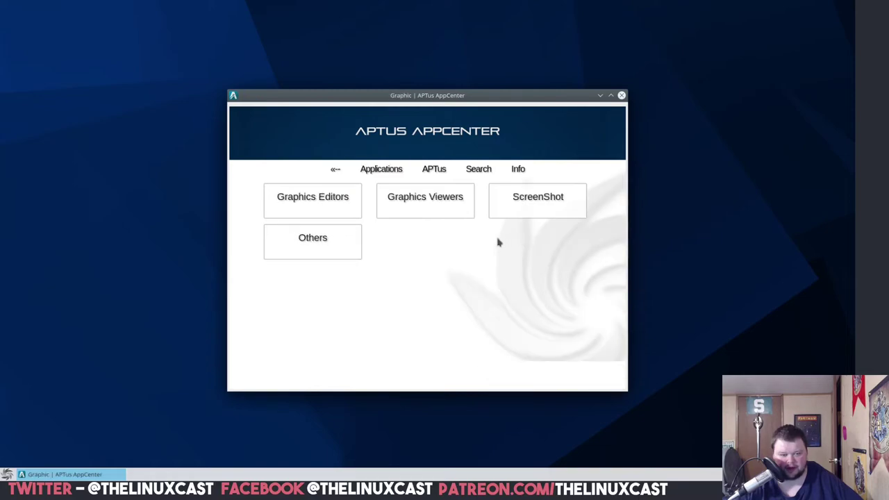
left_click(325, 209)
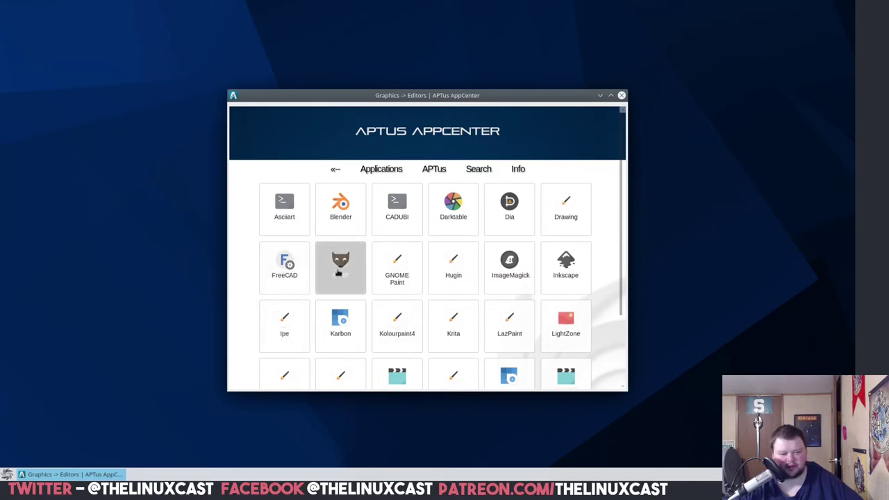
scroll(352, 272, "down", 4)
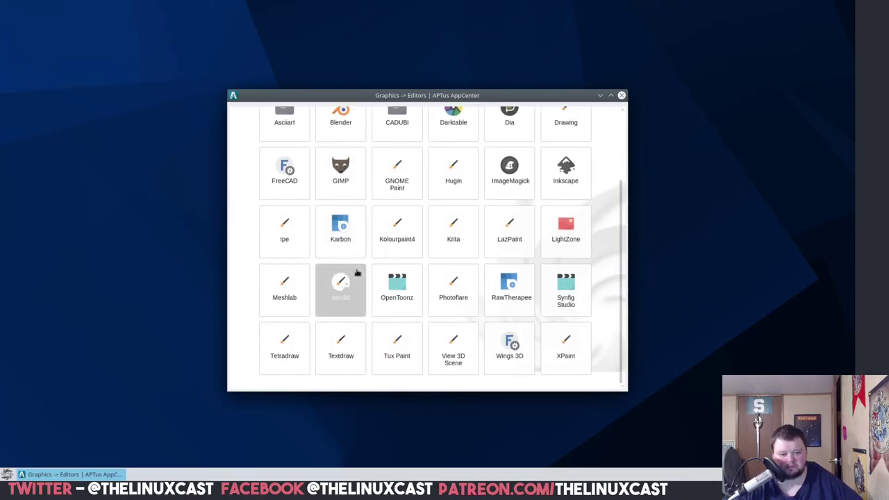
scroll(357, 272, "up", 4)
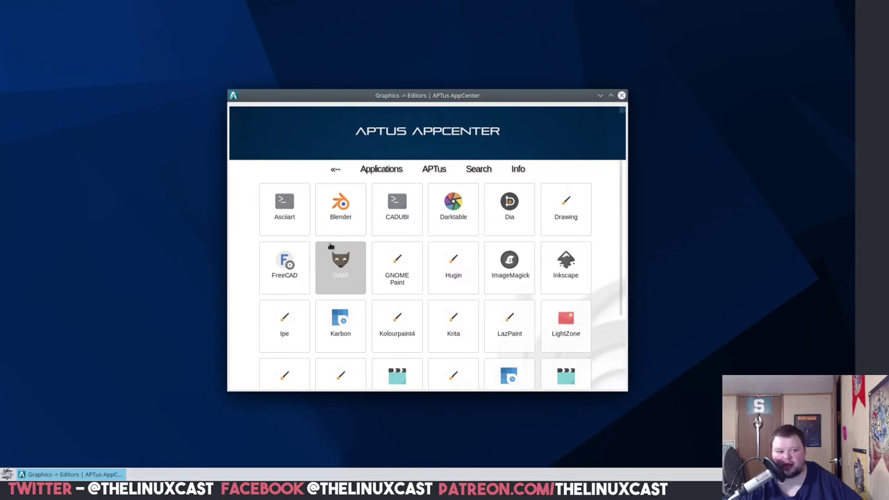
- Open the Gwenview package page under Graphics Viewers and select its Depends list
left_click(335, 172)
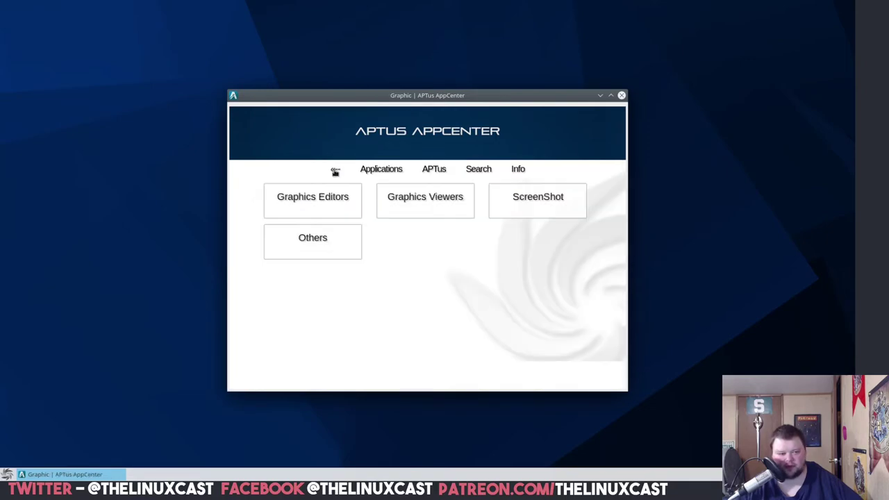
left_click(451, 201)
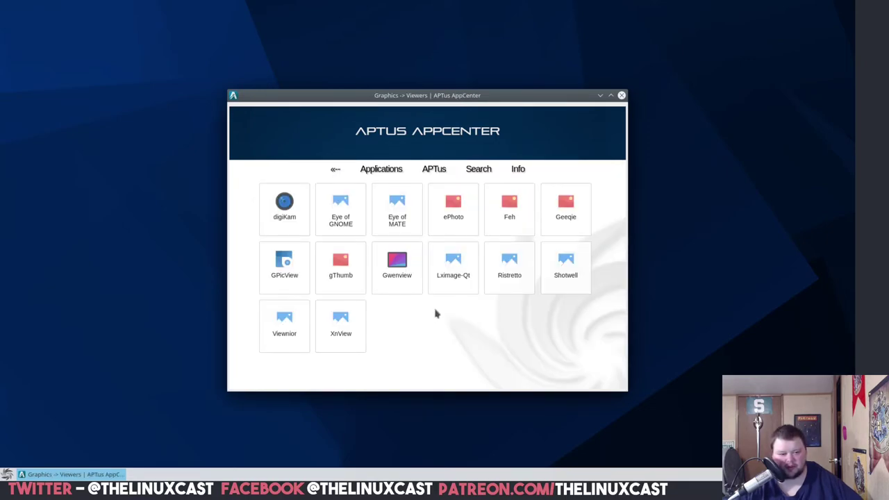
left_click(403, 275)
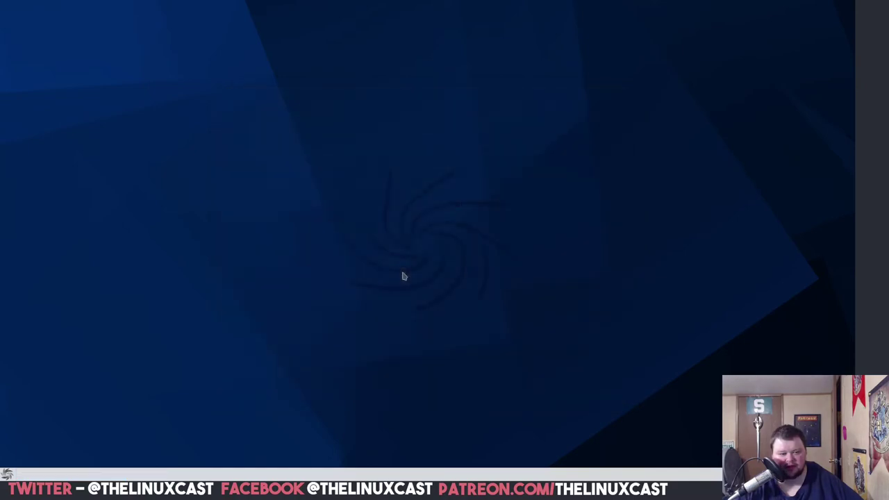
scroll(410, 238, "down", 2)
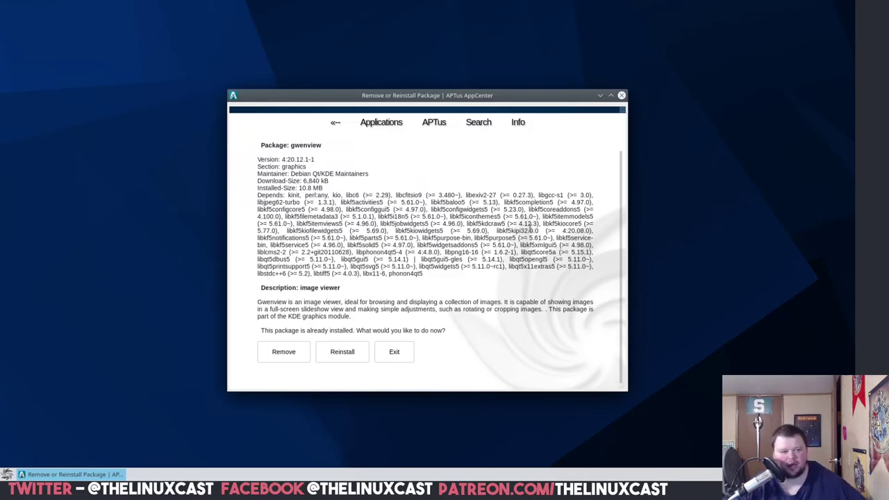
scroll(437, 252, "up", 2)
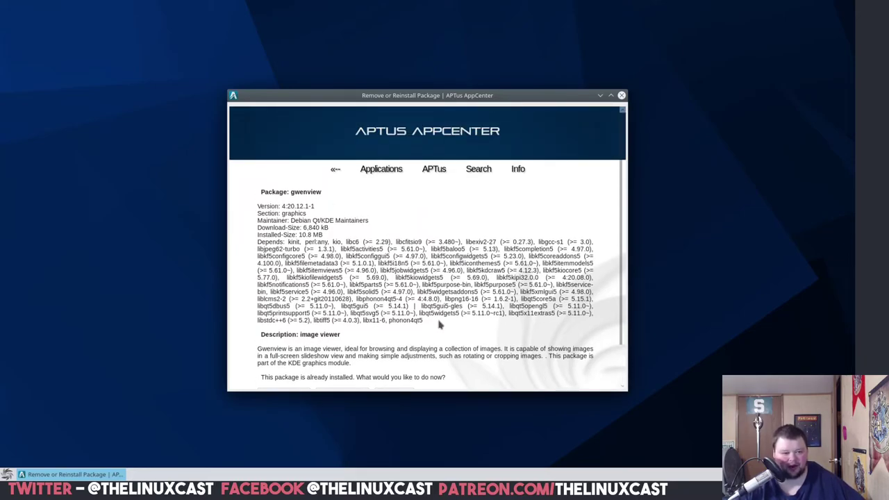
left_click_drag(440, 324, 288, 241)
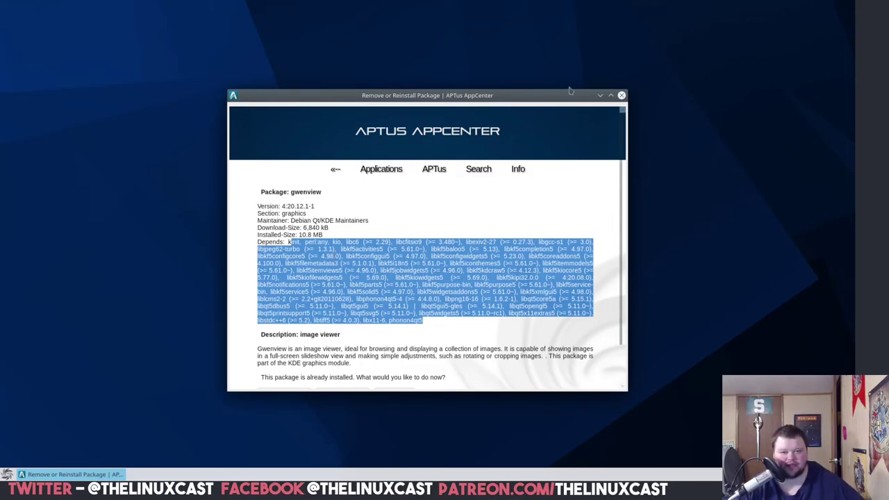
left_click_drag(570, 91, 524, 91)
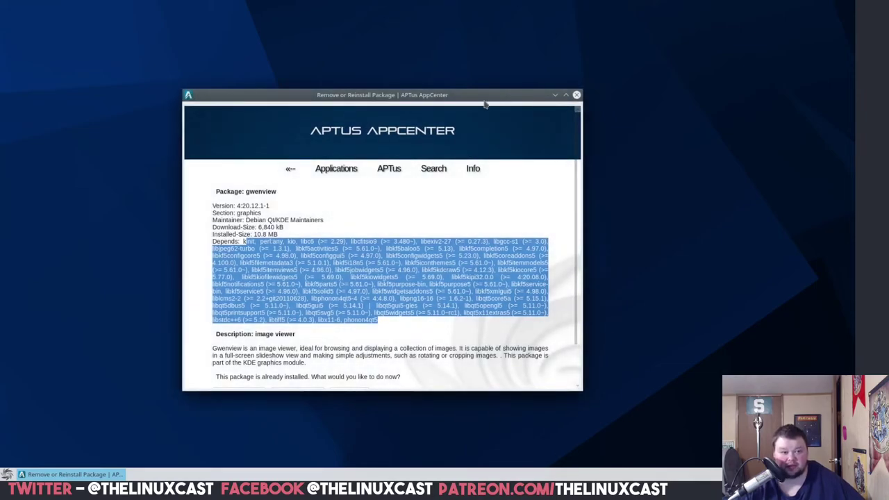
- Browse the Eye of MATE, feh and Shotwell package pages in Graphics Viewers
left_click(294, 170)
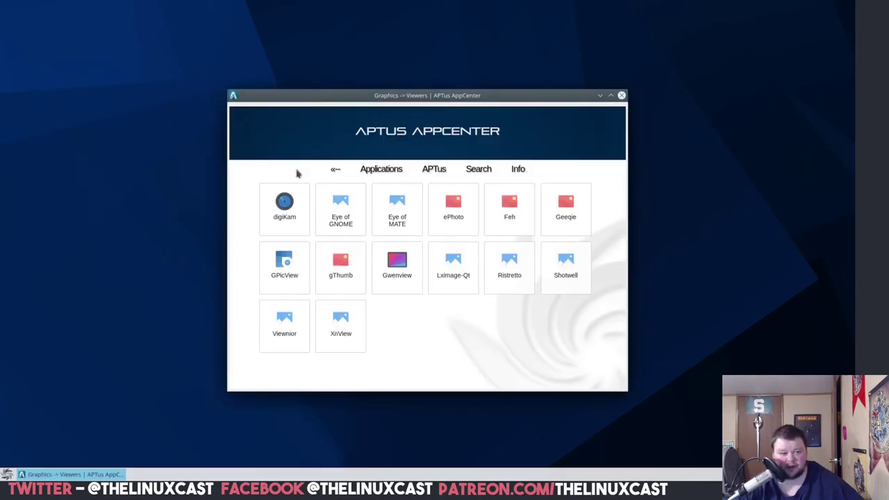
left_click(401, 211)
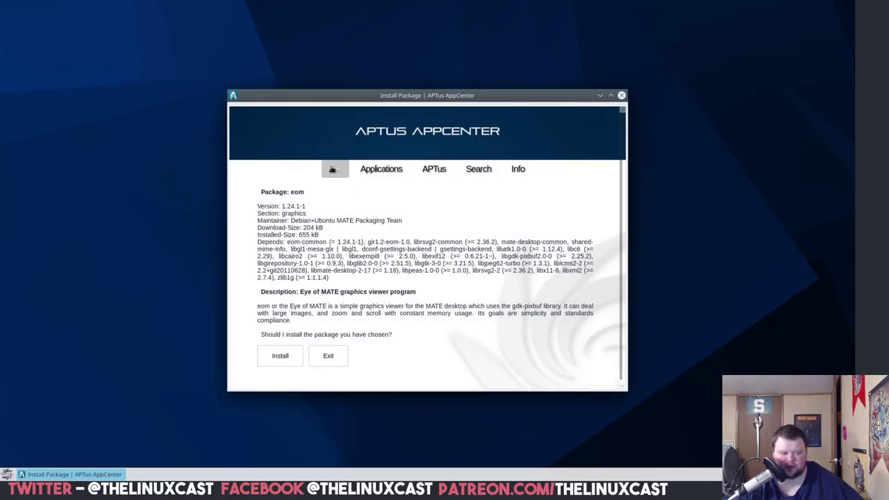
left_click(332, 169)
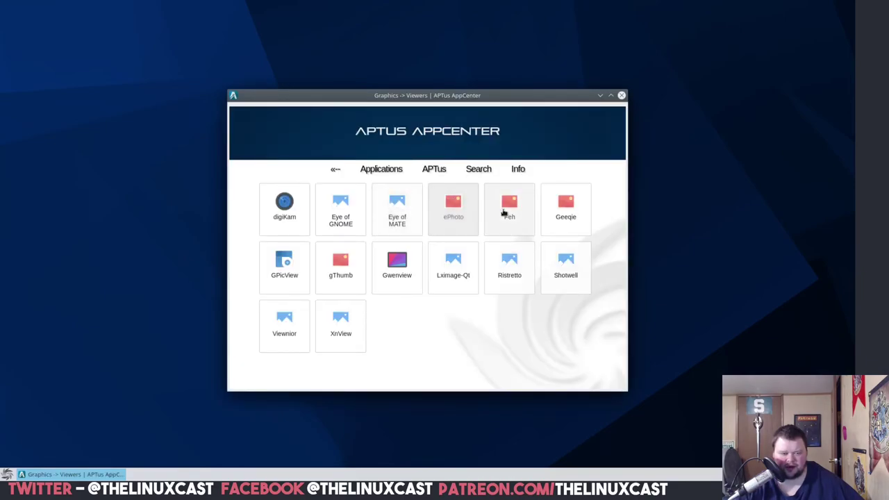
left_click(506, 214)
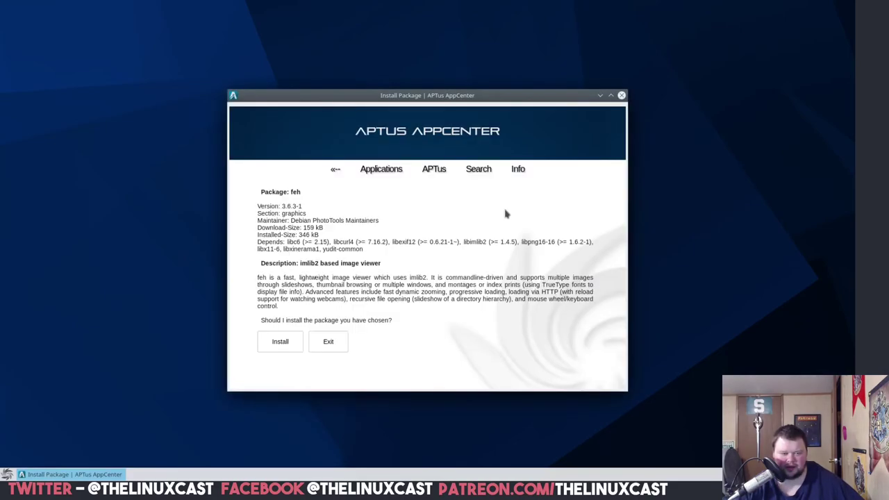
left_click(337, 170)
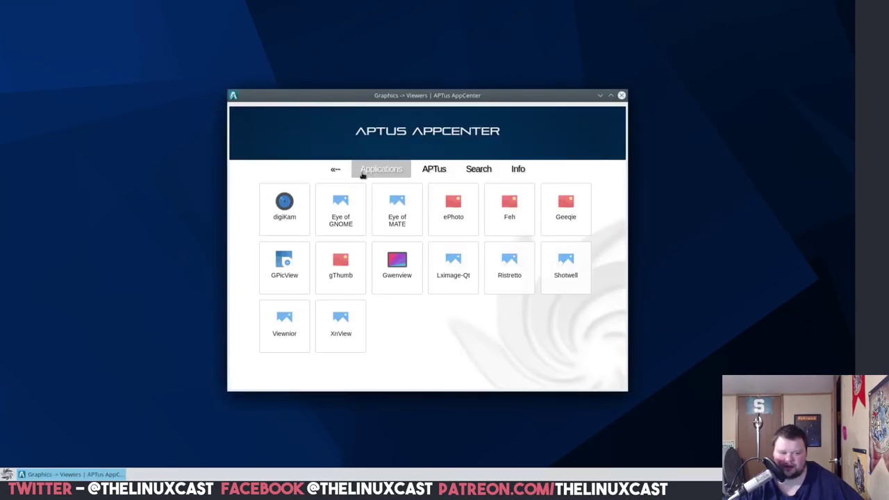
left_click(566, 212)
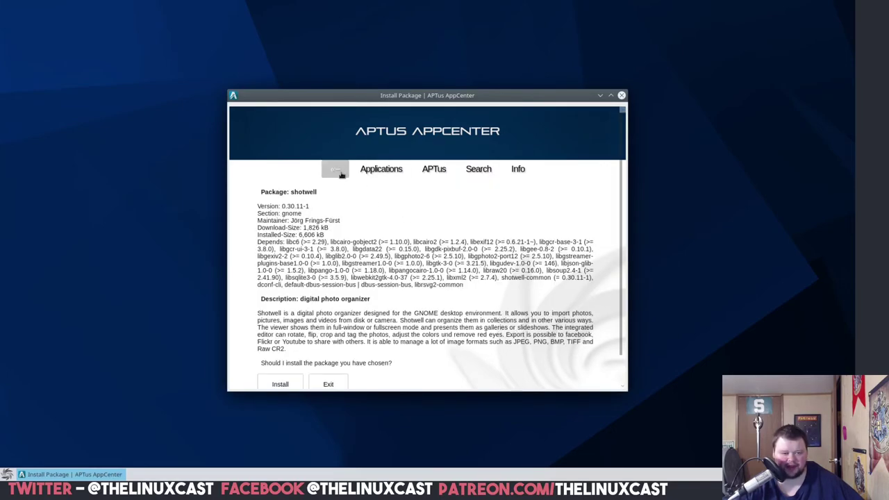
key("alt+F4")
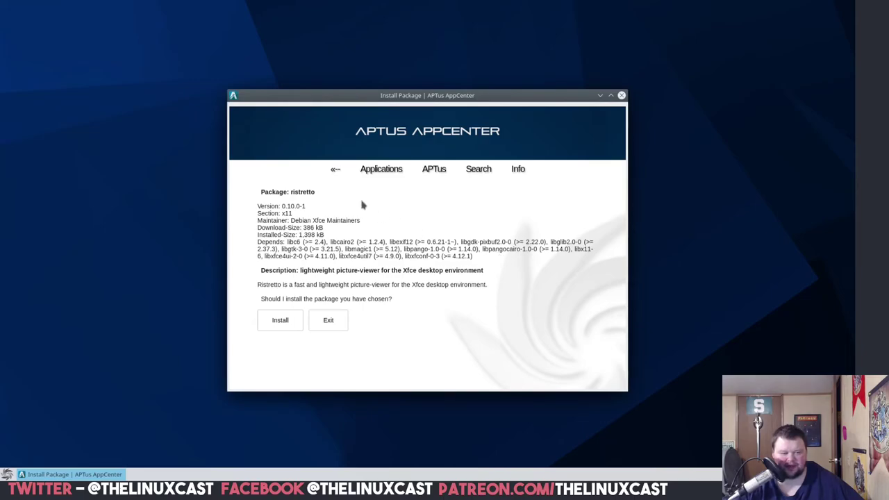
- View the ePhoto package page, then open the APTus keyword search prompt
left_click(334, 174)
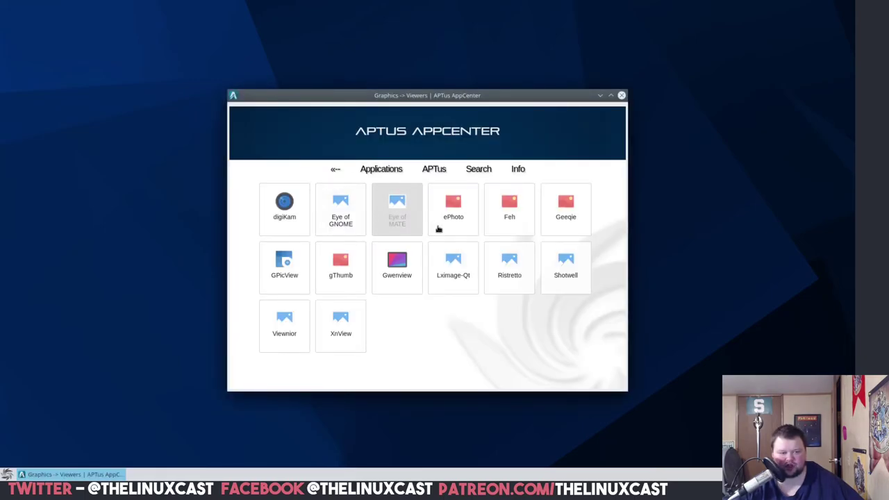
left_click(458, 222)
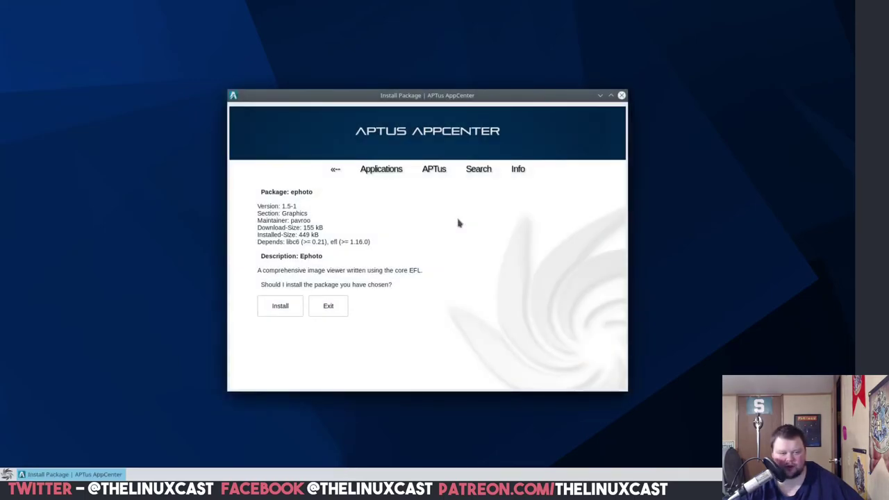
left_click(435, 170)
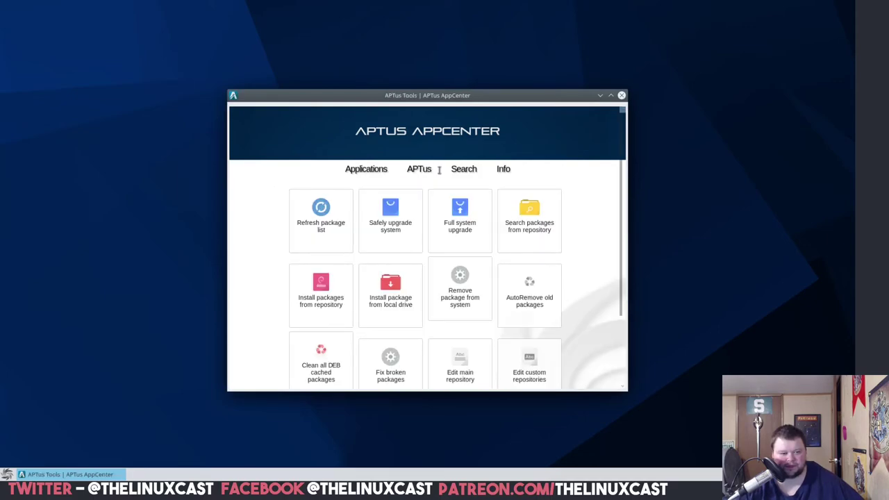
left_click(478, 176)
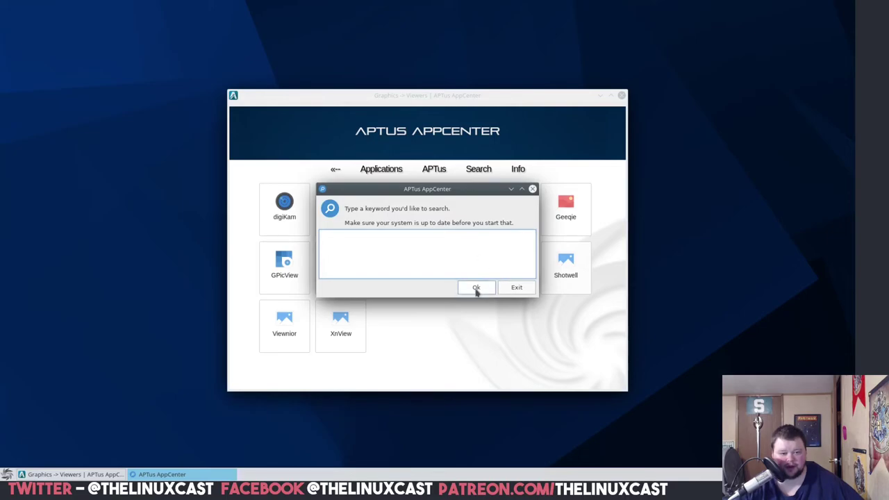
- Submit the search with an empty keyword, producing the Search Null results page
left_click(514, 288)
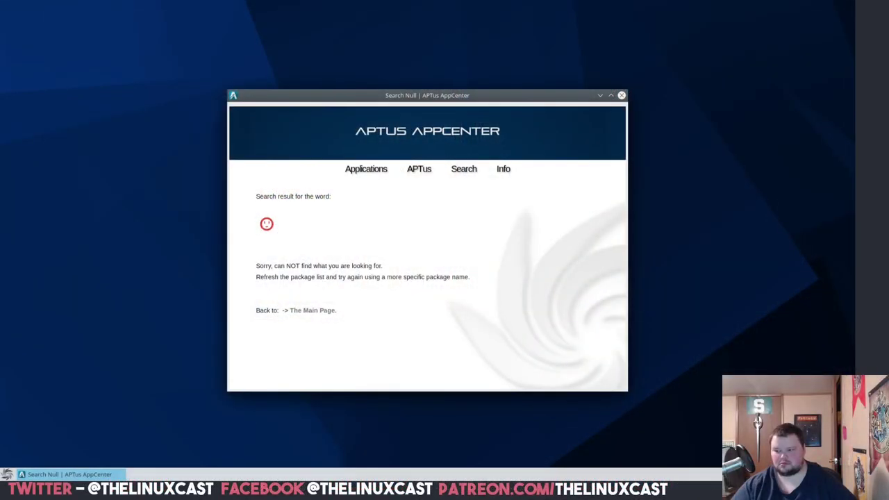
- Launch Konsole from the launcher search 'kon' and enlarge its text
left_click(6, 475)
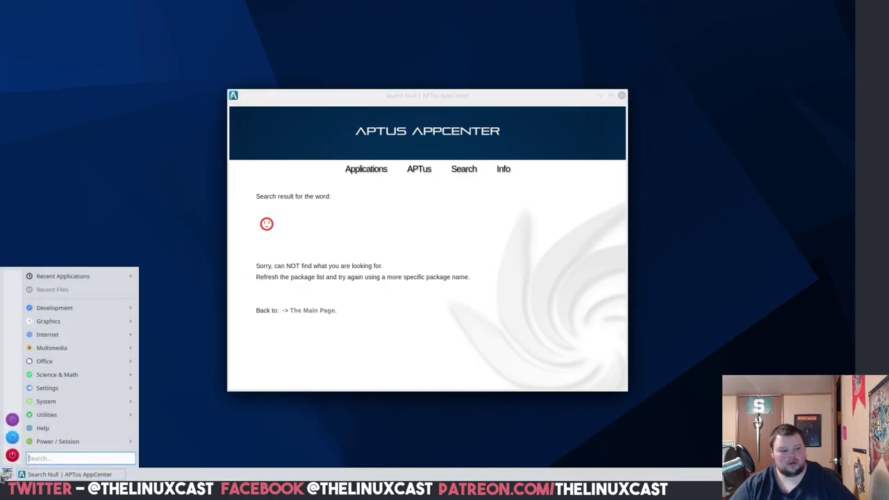
mouse_move(28, 448)
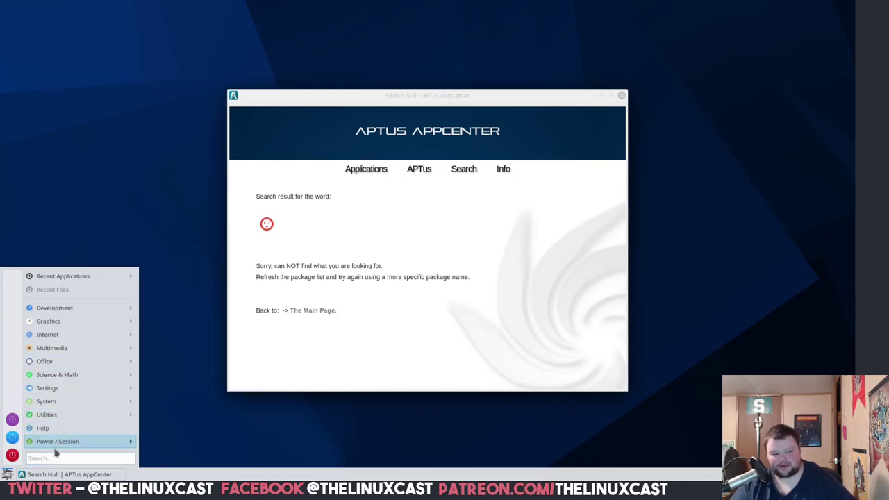
left_click(54, 457)
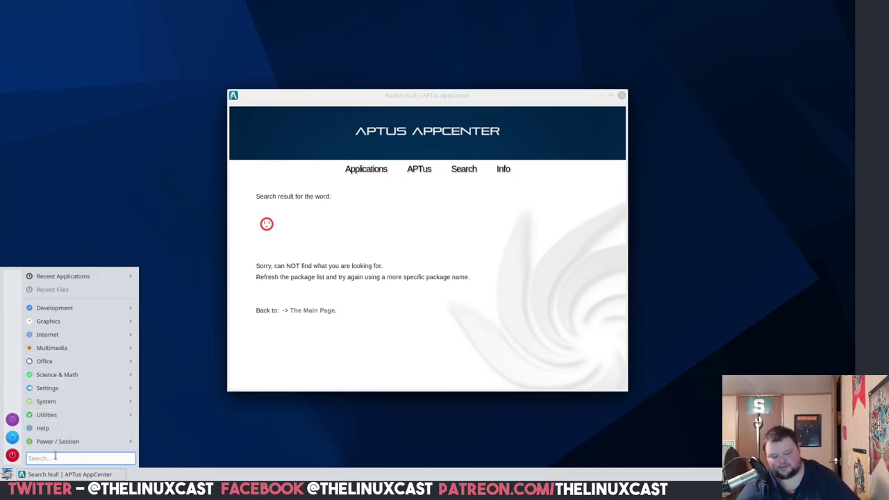
type("kon")
key("Return")
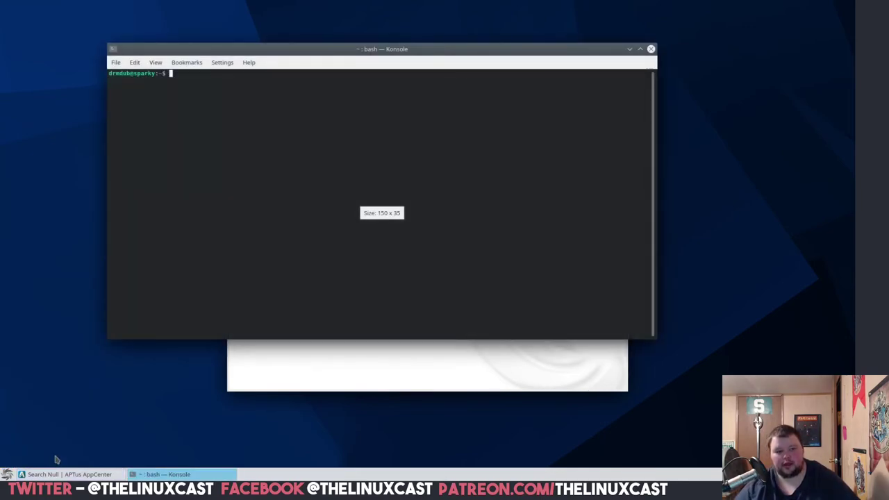
key("ctrl+plus")
key("ctrl+plus")
key("ctrl+plus")
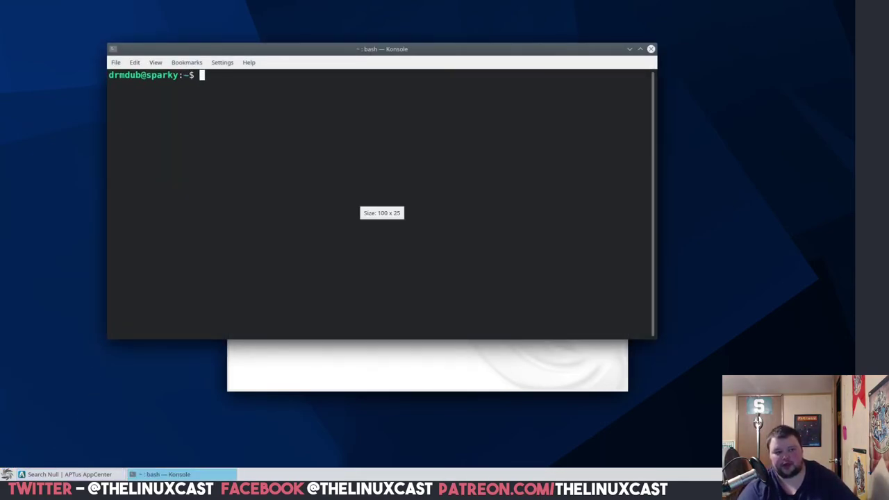
- Run 'snap install mailspring', which fails with snap not found, and begin typing 'flatp'
type("snap")
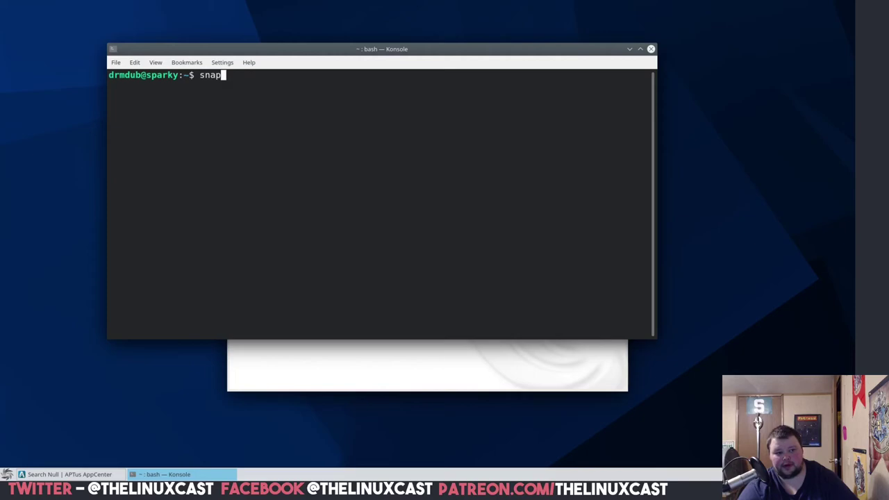
type(" install maio")
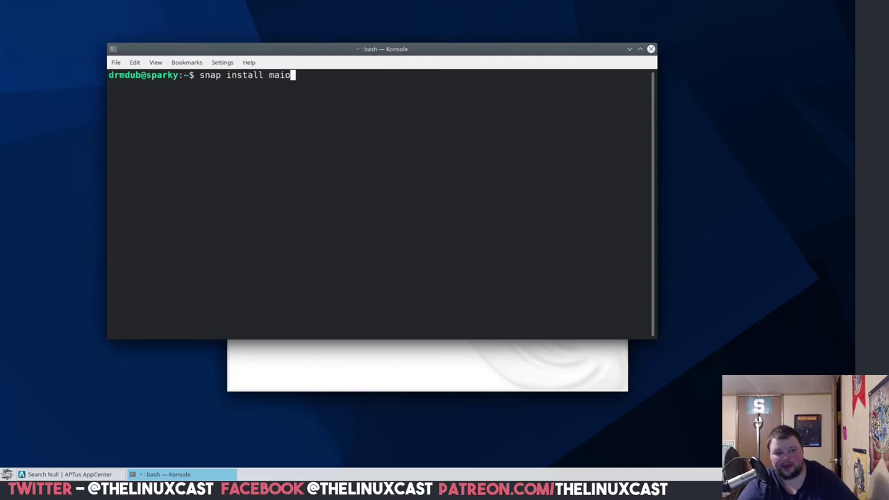
key("BackSpace")
type("lspring")
key("Return")
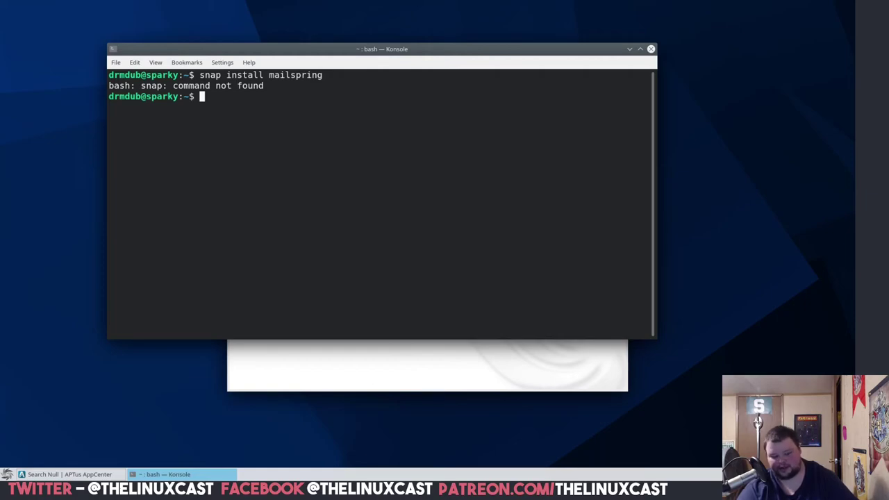
type("flatp")
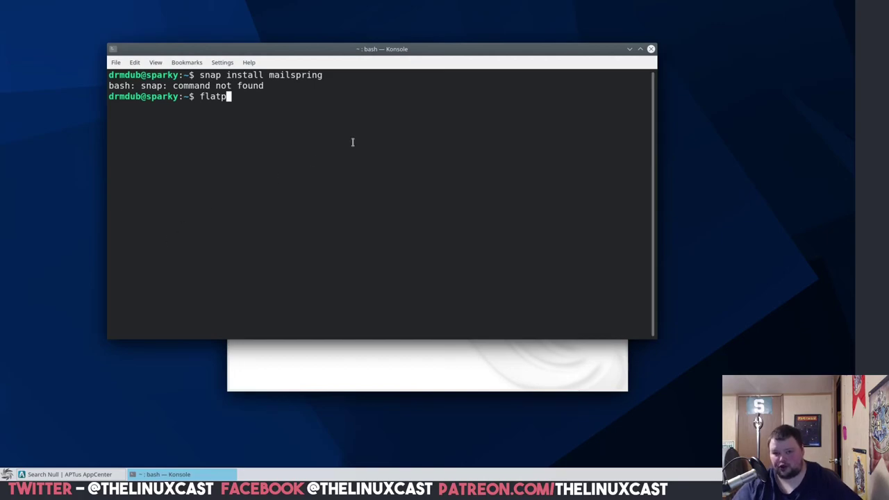
left_click(651, 49)
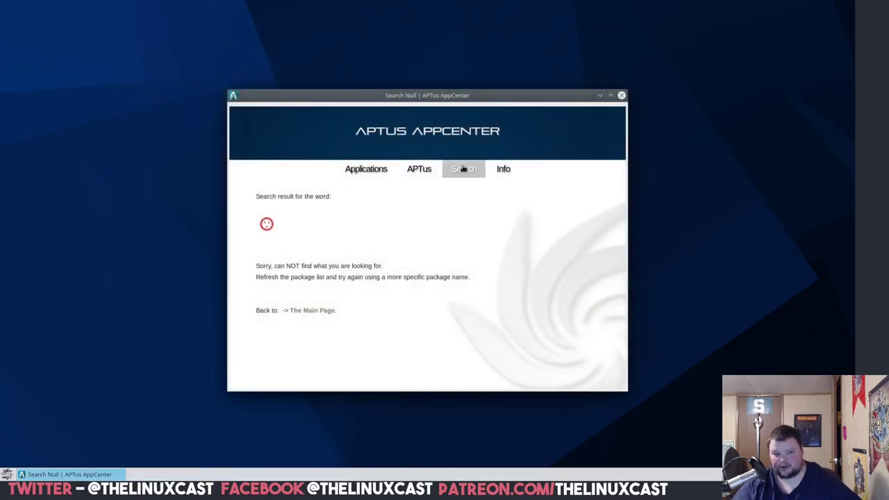